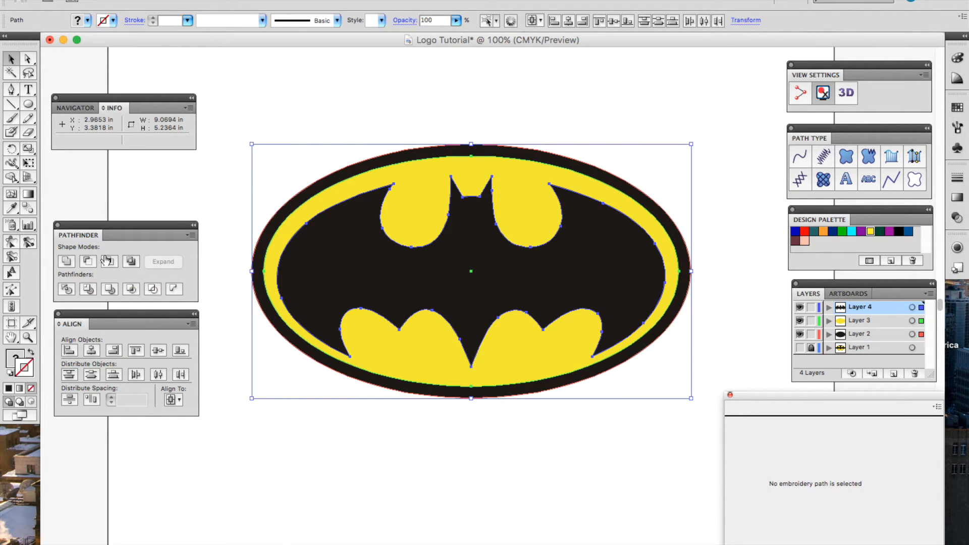
- Apply Pathfinder Trim to the selected bat, yellow oval and black oval to cut away their hidden overlaps
{"action": "left_click", "coordinate": [87, 290]}
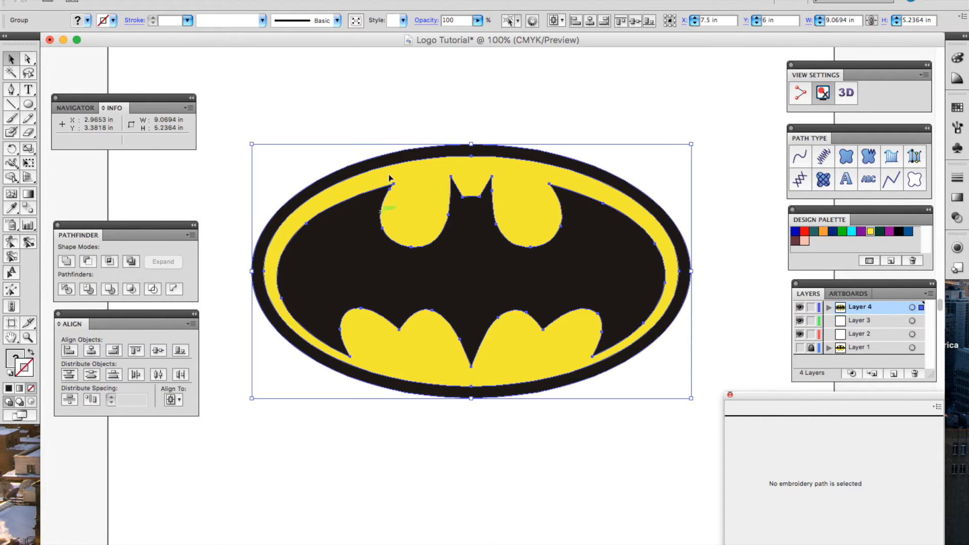
{"action": "left_click", "coordinate": [343, 67]}
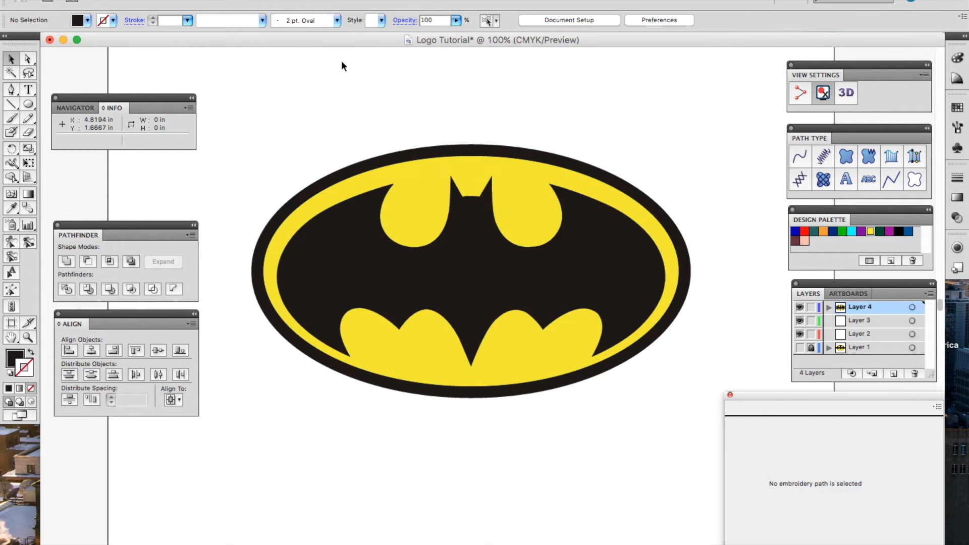
- Isolate the logo group, move the yellow shape down off the black oval to check the cutouts, and undo the move
{"action": "double_click", "coordinate": [407, 197]}
{"action": "left_click_drag", "start_coordinate": [407, 196], "coordinate": [387, 369]}
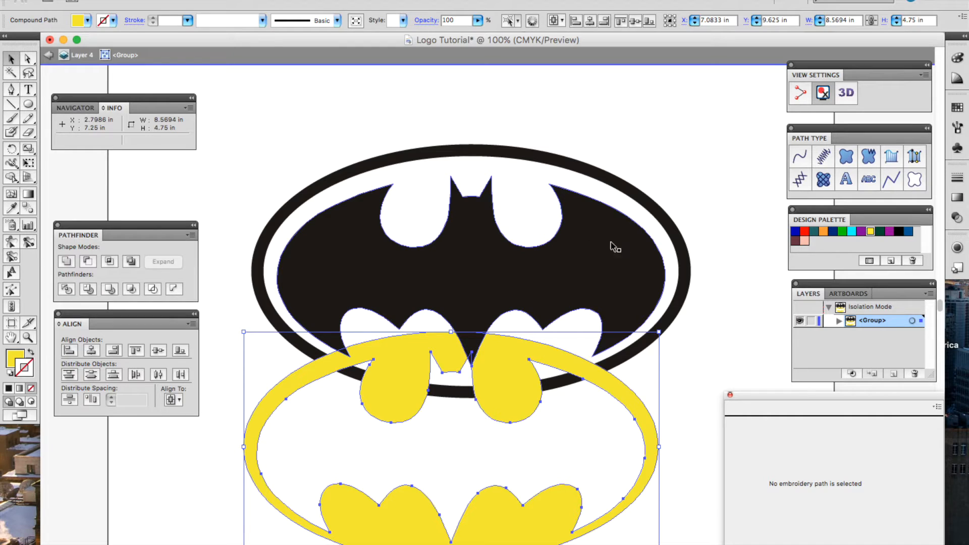
{"action": "key", "text": "super+z"}
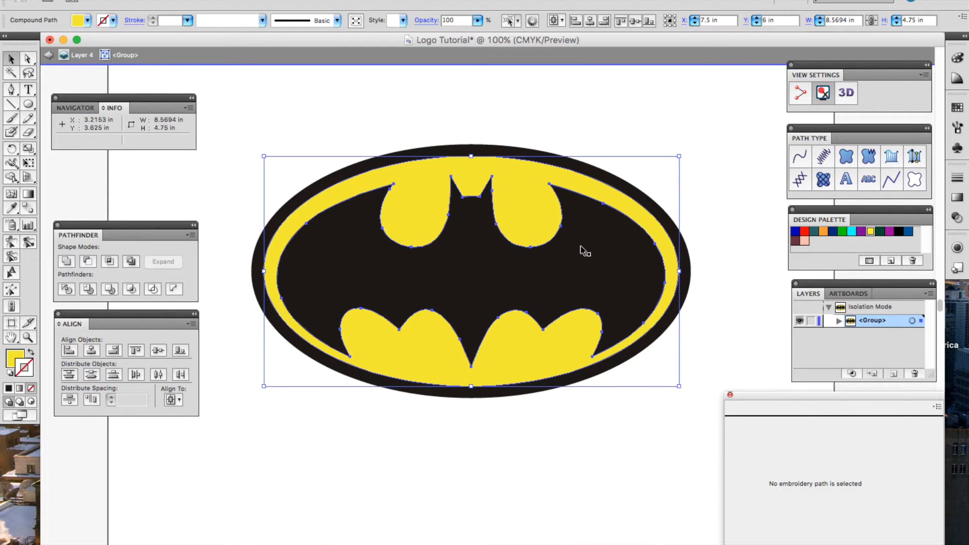
{"action": "left_click", "coordinate": [700, 167]}
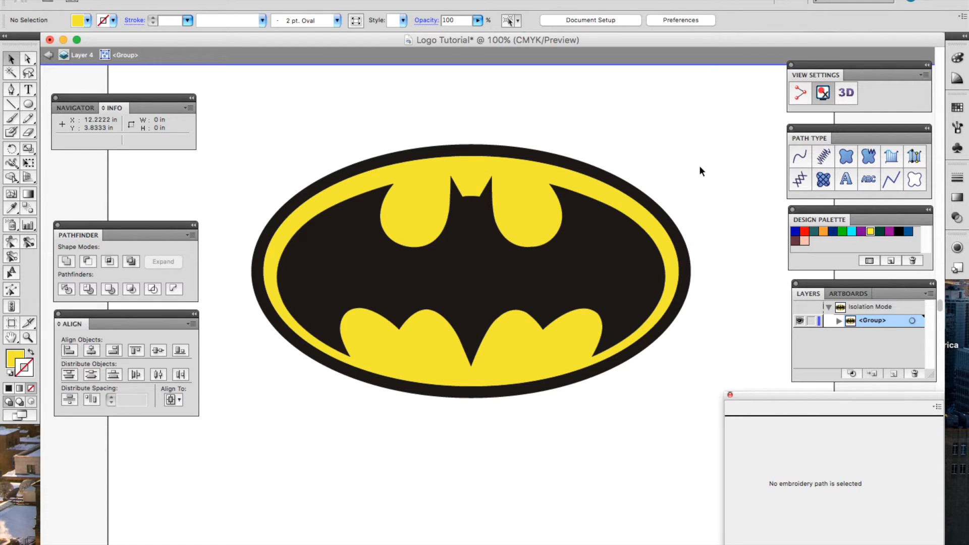
- Select the whole logo and ungroup it into its separate shapes
{"action": "key", "text": "super+minus"}
{"action": "left_click_drag", "start_coordinate": [605, 168], "coordinate": [247, 511]}
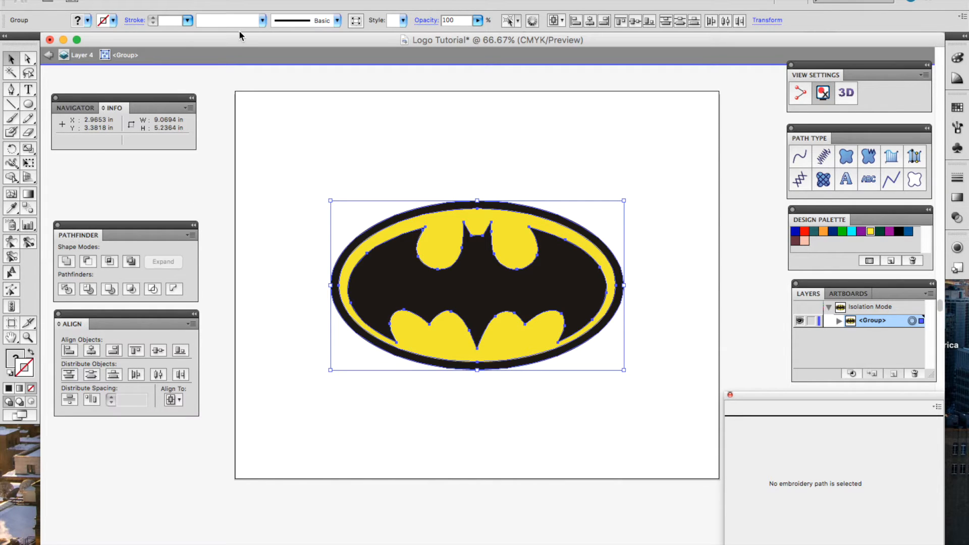
{"action": "key", "text": "super+shift+g"}
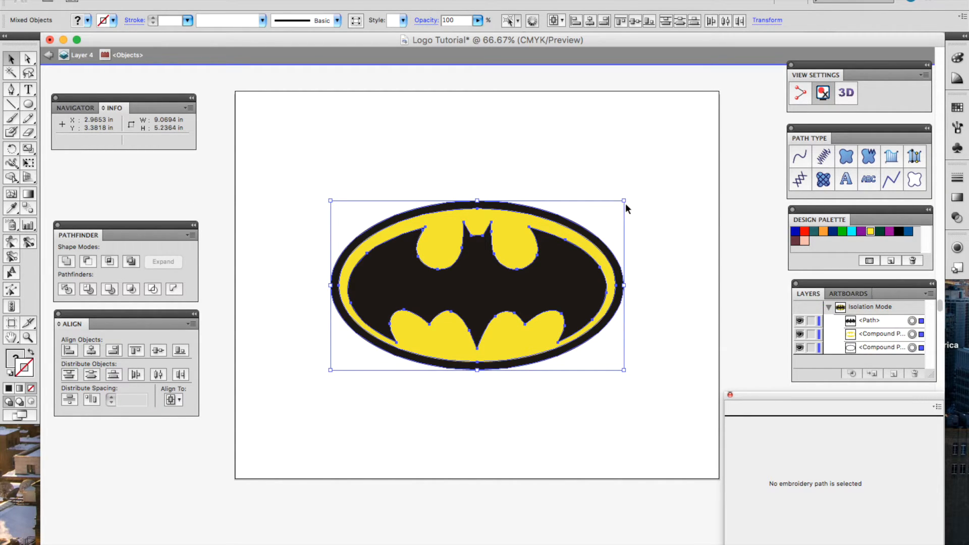
{"action": "left_click", "coordinate": [658, 184]}
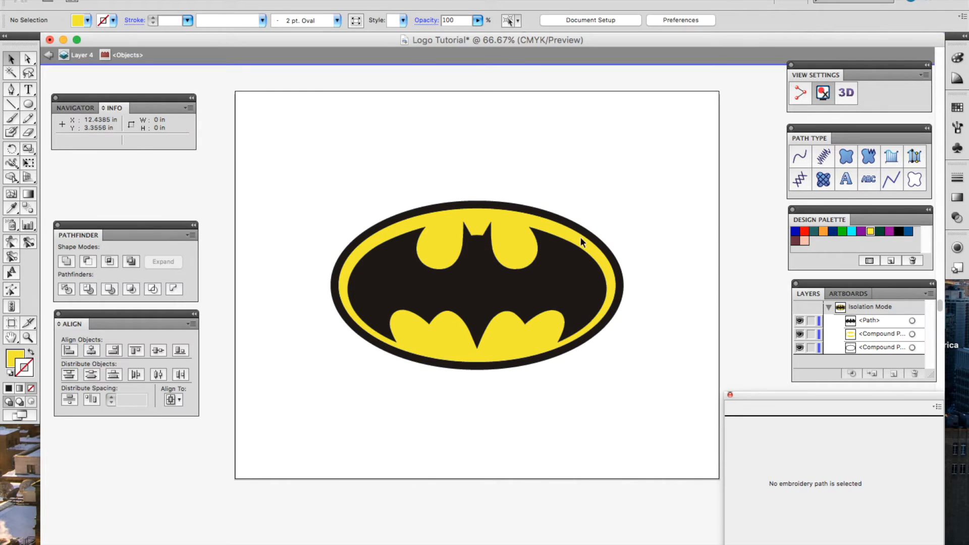
- Select all the logo shapes, group them and ungroup them again
{"action": "left_click", "coordinate": [519, 213]}
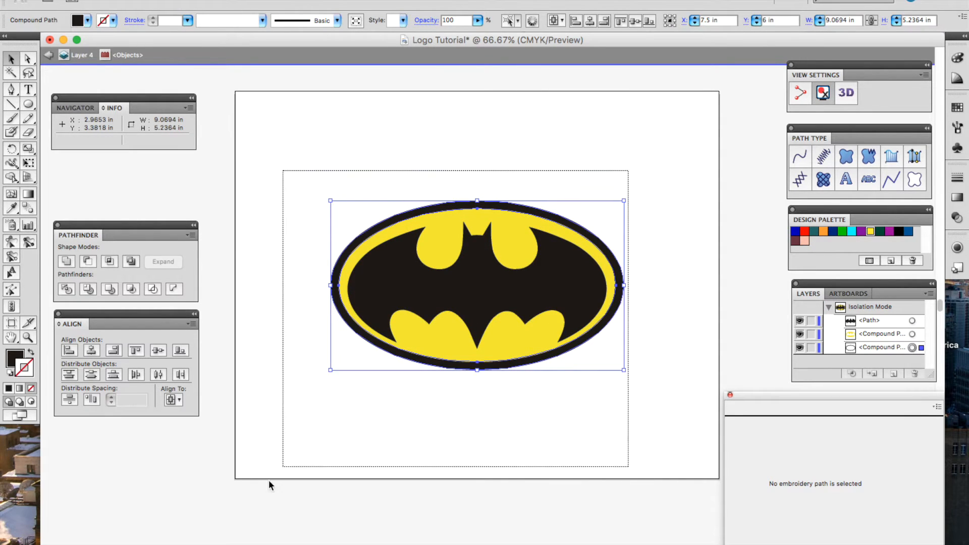
{"action": "key", "text": "super+a"}
{"action": "key", "text": "super+g"}
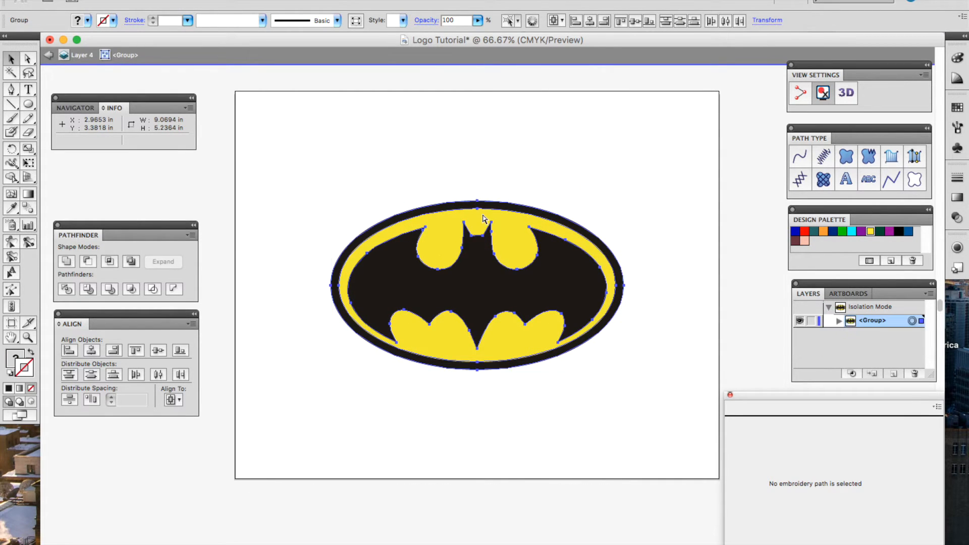
{"action": "key", "text": "shift+super+g"}
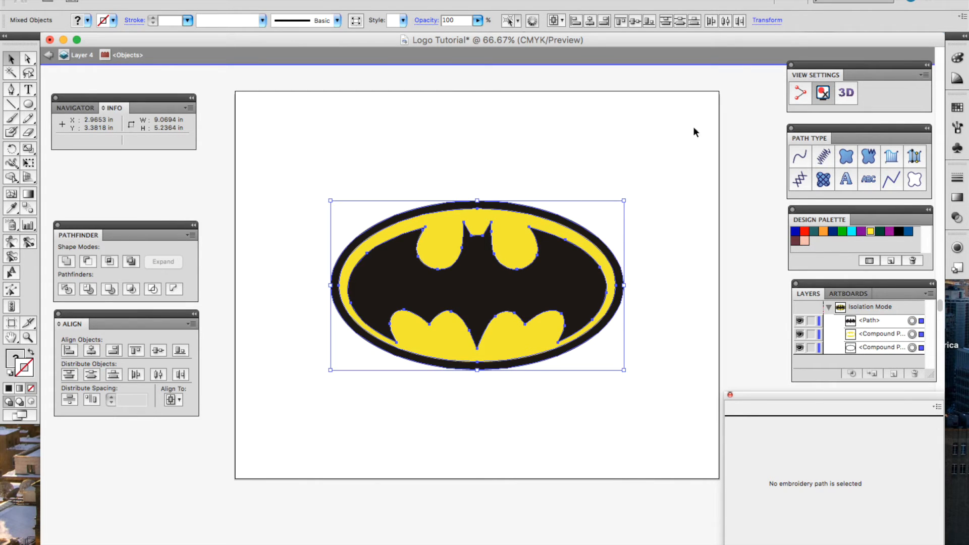
- Scale the whole logo to a height of 3 in with its width and height proportions constrained
{"action": "left_click", "coordinate": [773, 20]}
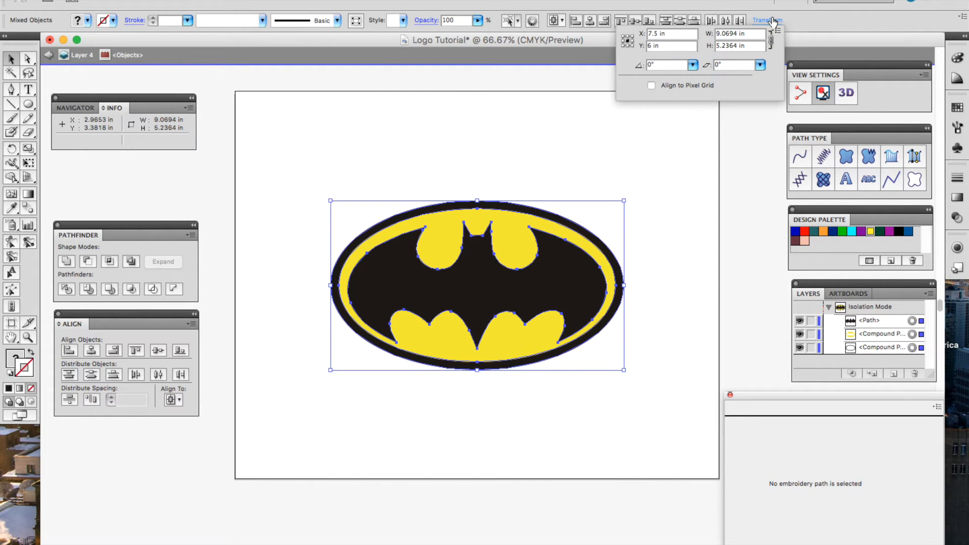
{"action": "left_click", "coordinate": [771, 40]}
{"action": "left_click", "coordinate": [750, 32]}
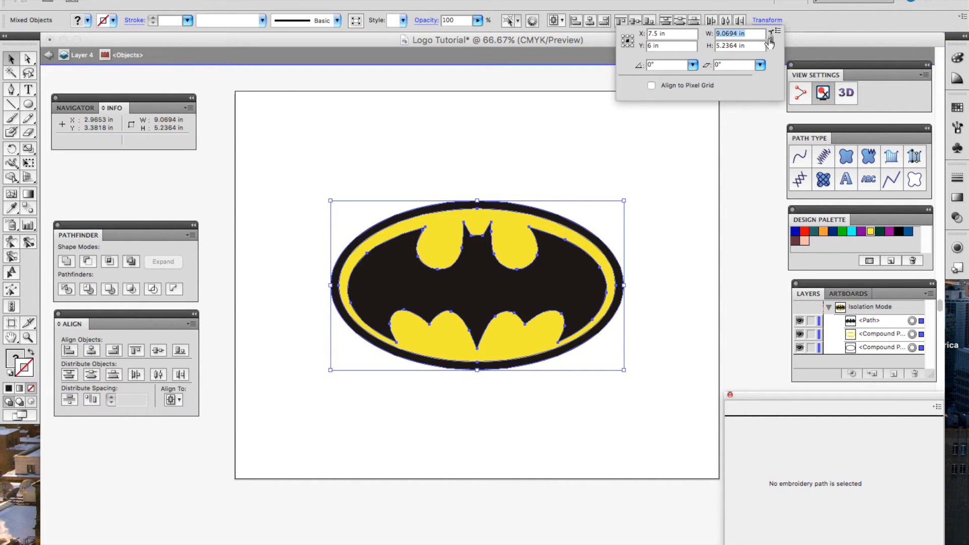
{"action": "left_click", "coordinate": [749, 50]}
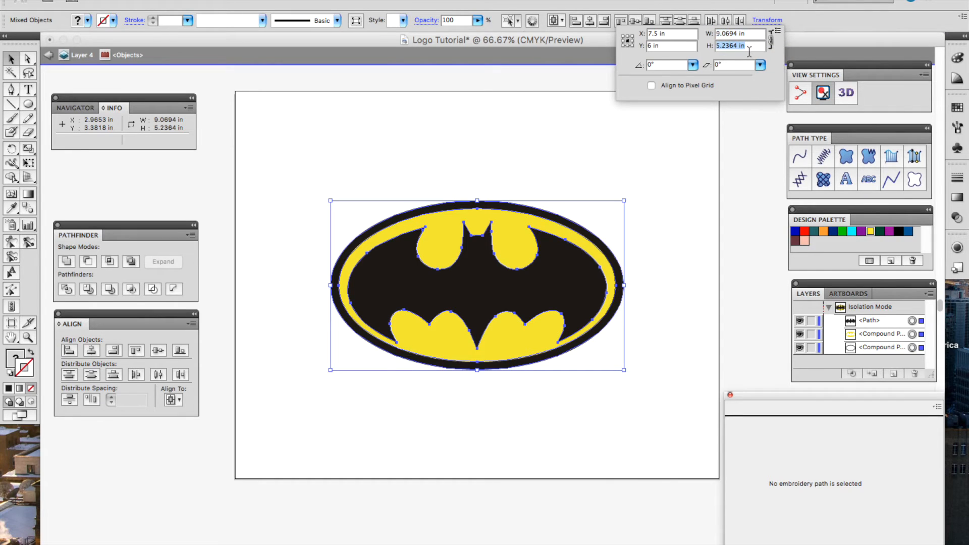
{"action": "type", "text": "3"}
{"action": "key", "text": "Return"}
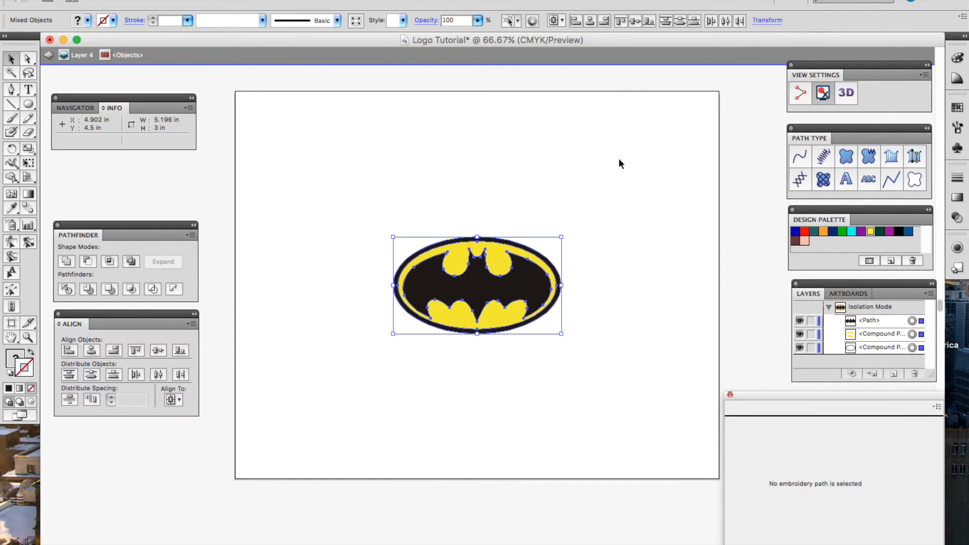
{"action": "left_click", "coordinate": [551, 164]}
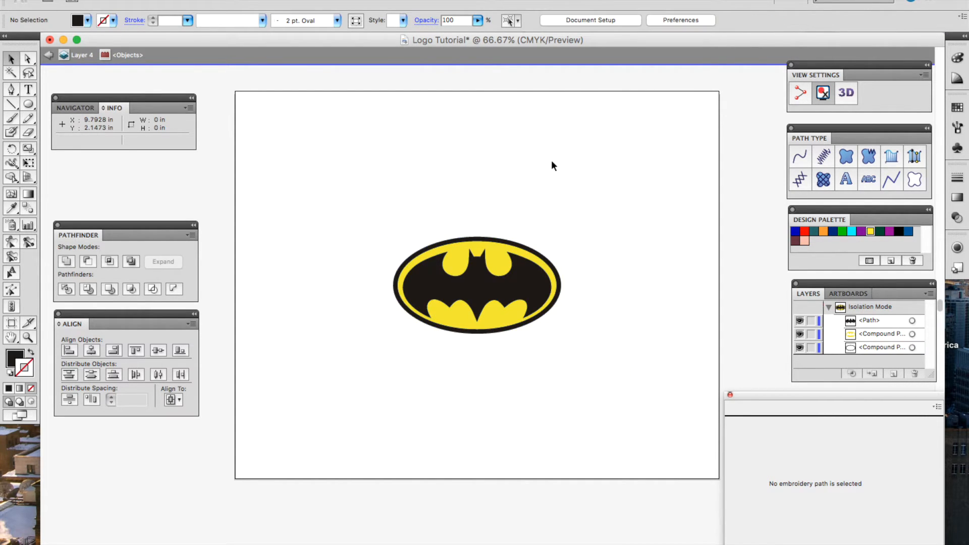
- Move the black bat up off the yellow shape to check the cutout beneath it, and undo the move
{"action": "key", "text": "super+equal"}
{"action": "key", "text": "super+equal"}
{"action": "key", "text": "super+equal"}
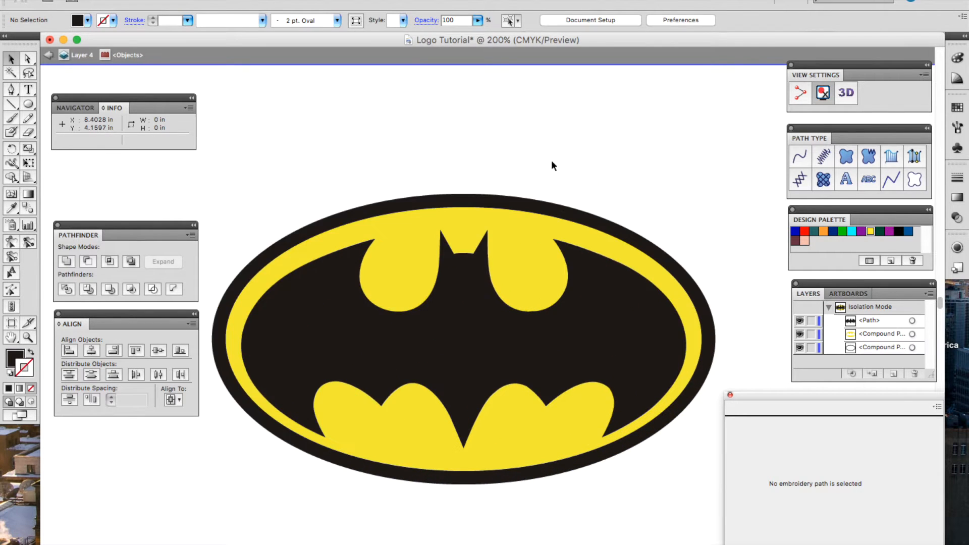
{"action": "key", "text": "super+minus"}
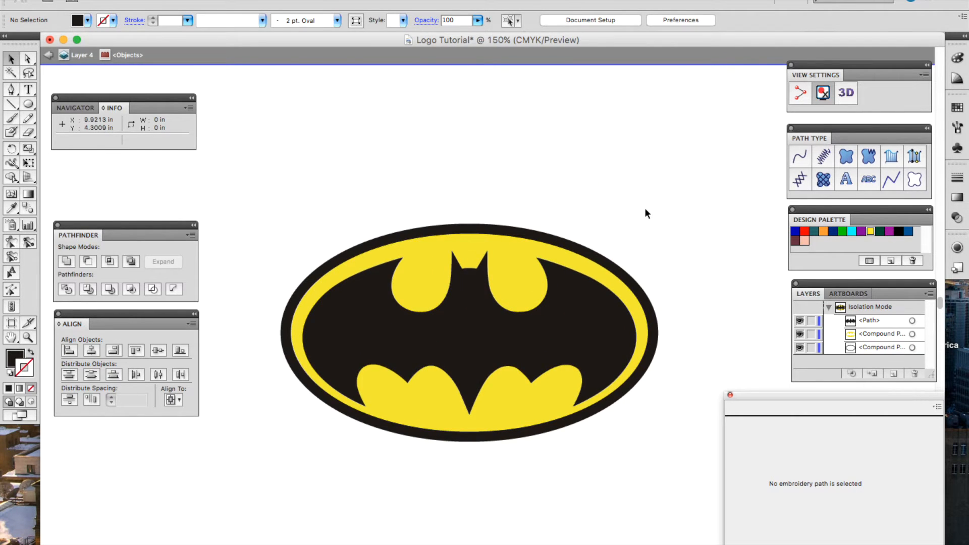
{"action": "left_click", "coordinate": [511, 348]}
{"action": "left_click_drag", "start_coordinate": [511, 337], "coordinate": [508, 199]}
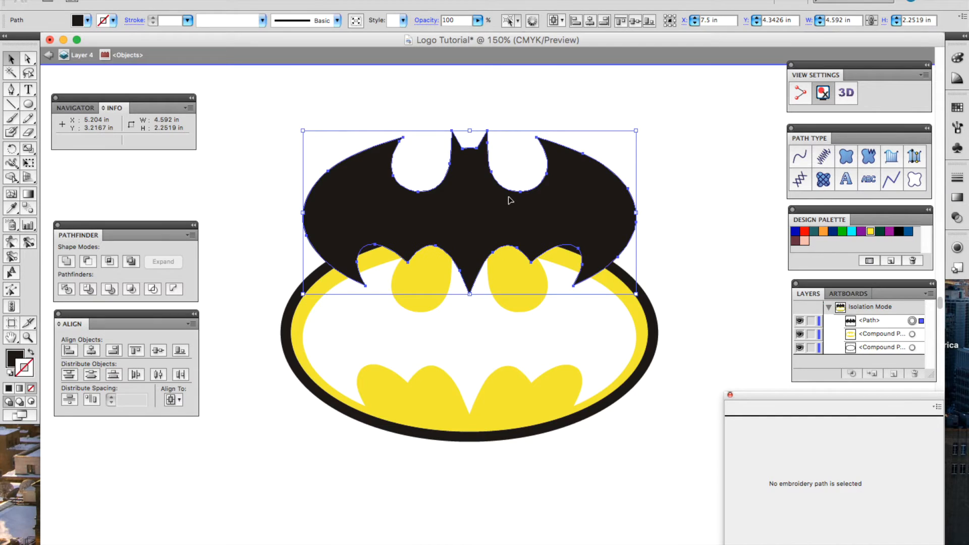
{"action": "key", "text": "super+z"}
{"action": "left_click", "coordinate": [508, 196]}
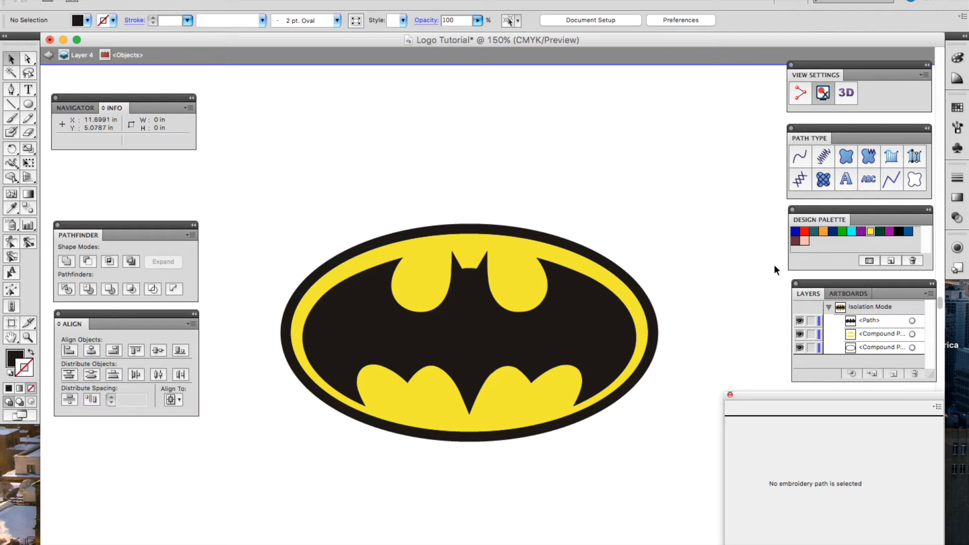
- Exit isolation mode, convert the yellow shape into a Complex Fill embroidery path and preview its stitches in 3D
{"action": "double_click", "coordinate": [716, 268]}
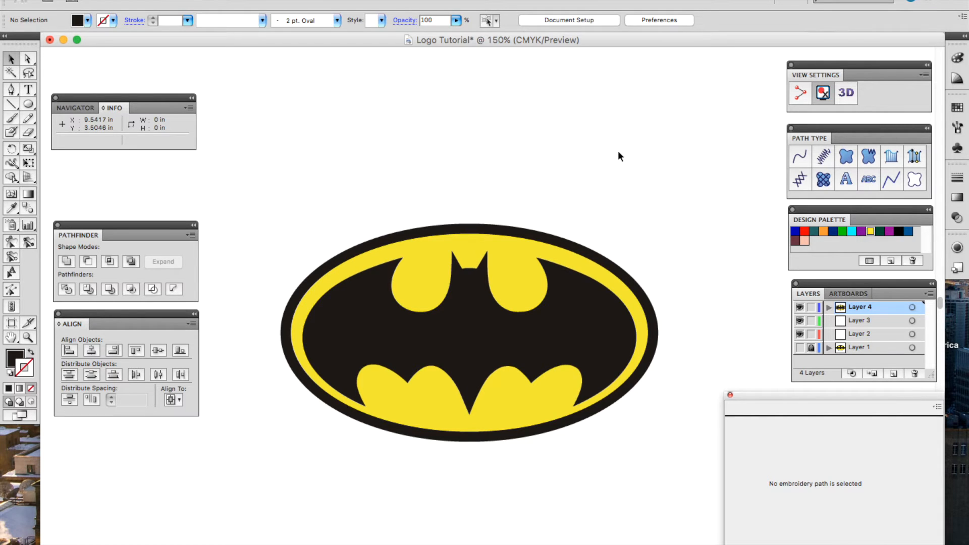
{"action": "key", "text": "super+equal"}
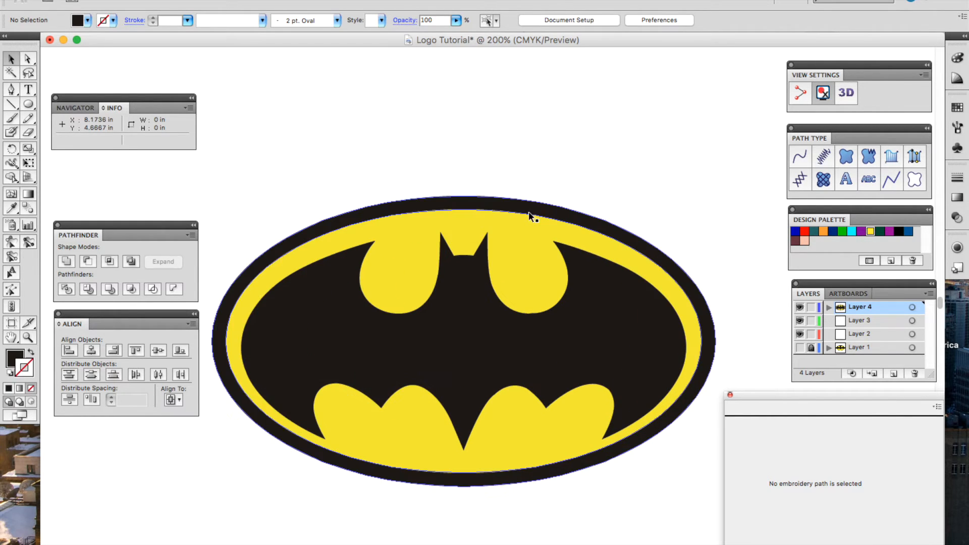
{"action": "left_click", "coordinate": [521, 259]}
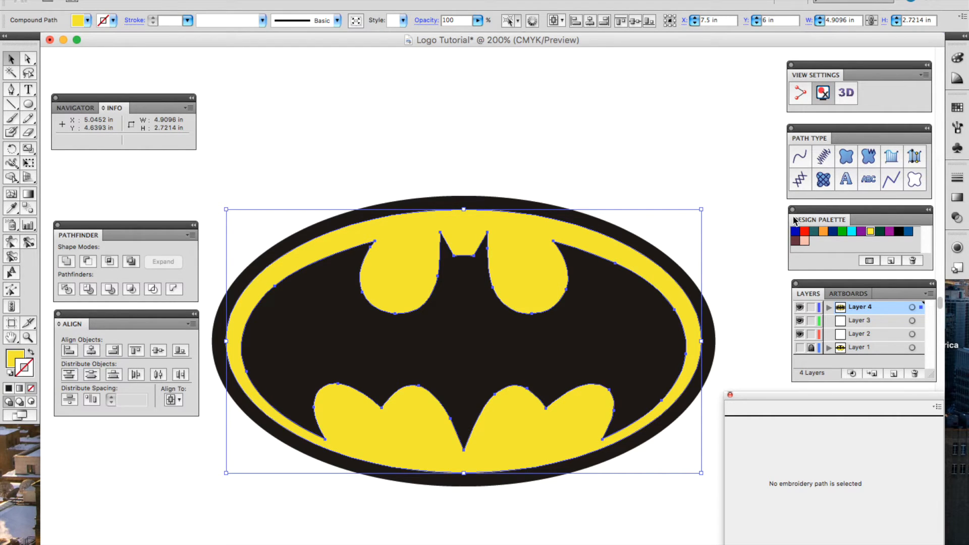
{"action": "left_click", "coordinate": [848, 157]}
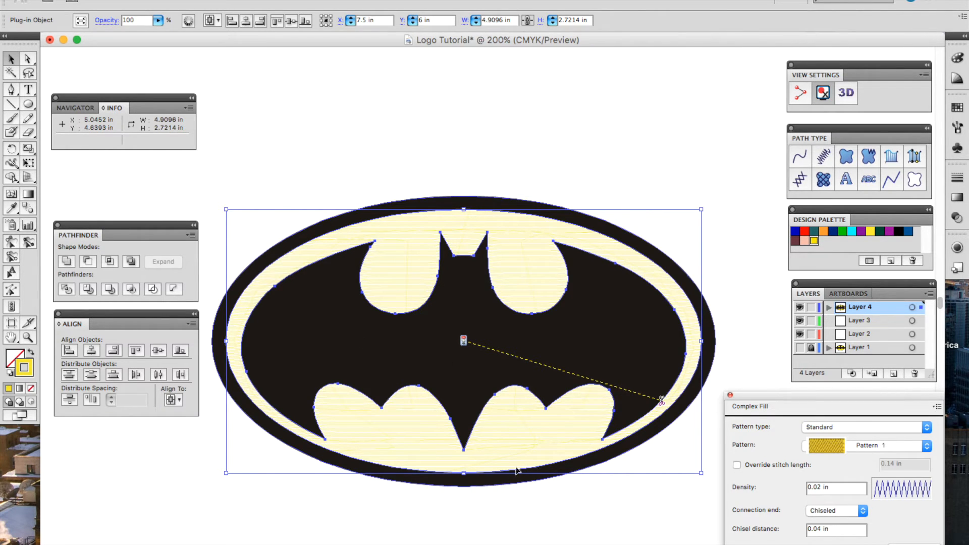
{"action": "left_click", "coordinate": [846, 94]}
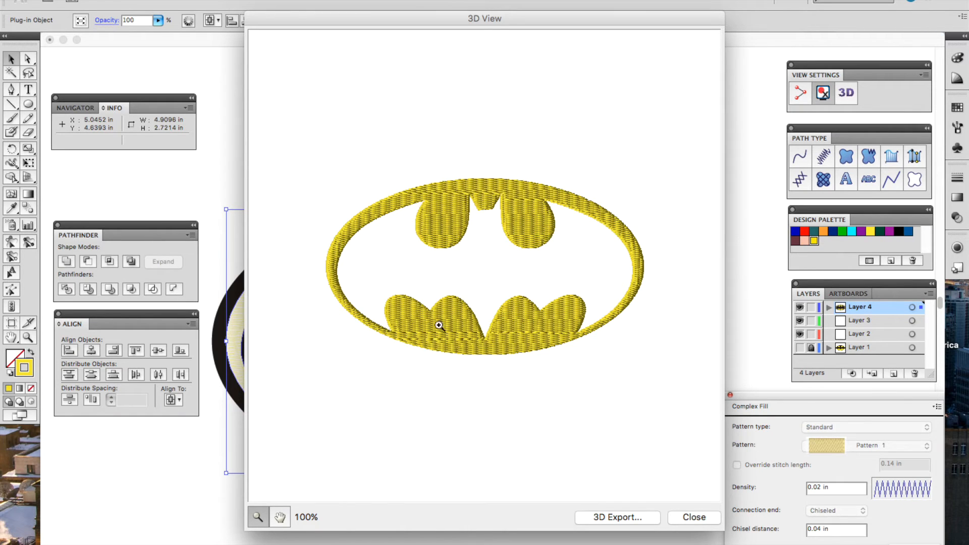
{"action": "left_click", "coordinate": [717, 518]}
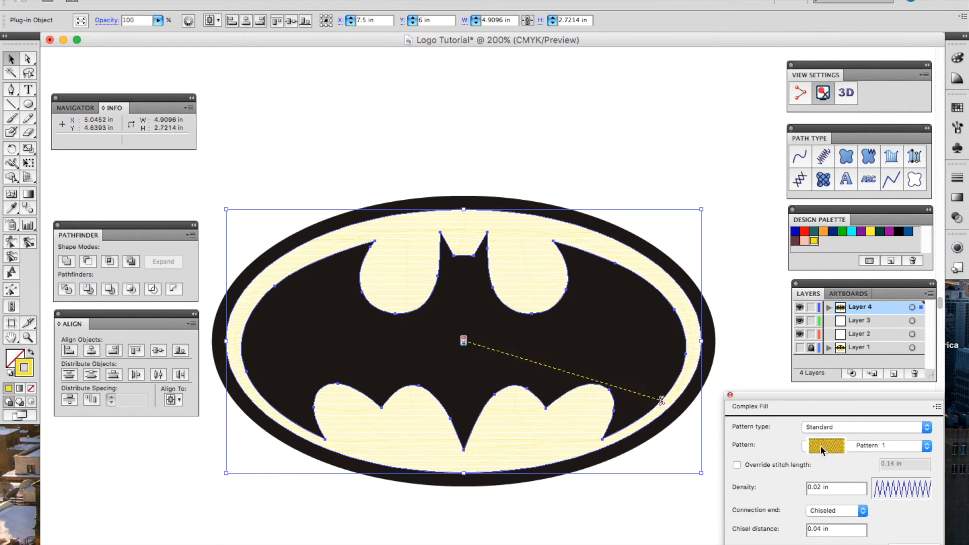
- Choose a different stitch pattern for the yellow shape's Complex Fill
{"action": "left_click", "coordinate": [849, 446]}
{"action": "scroll", "coordinate": [852, 462], "scroll_direction": "down", "scroll_amount": 3}
{"action": "scroll", "coordinate": [852, 461], "scroll_direction": "down", "scroll_amount": 5}
{"action": "left_click", "coordinate": [853, 462]}
- Enable the Lattice underlay for the yellow Complex Fill
{"action": "left_click", "coordinate": [938, 407]}
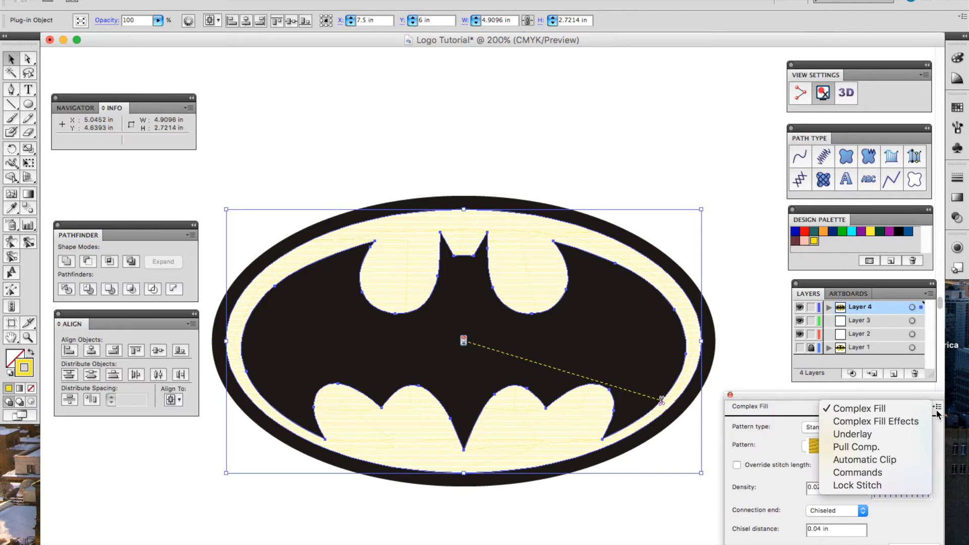
{"action": "left_click", "coordinate": [898, 435]}
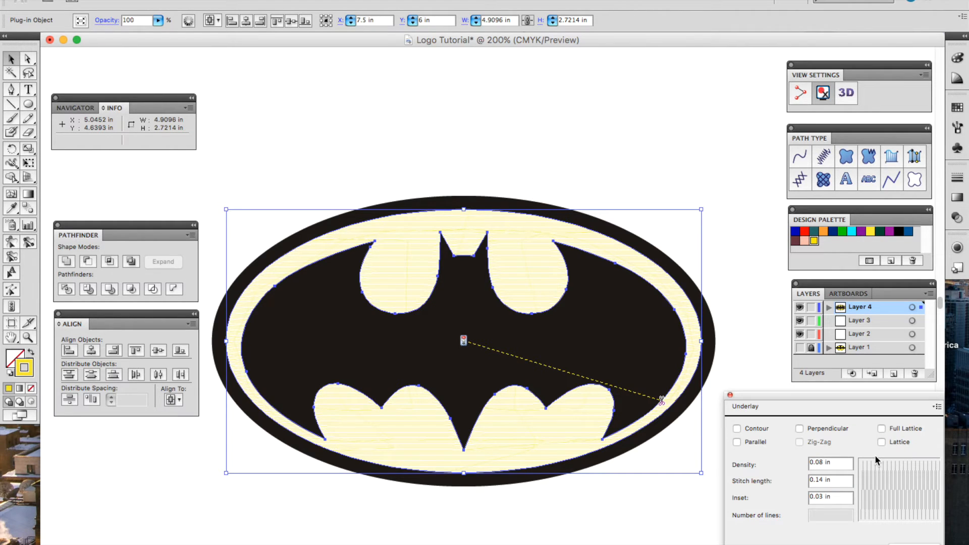
{"action": "left_click", "coordinate": [882, 442]}
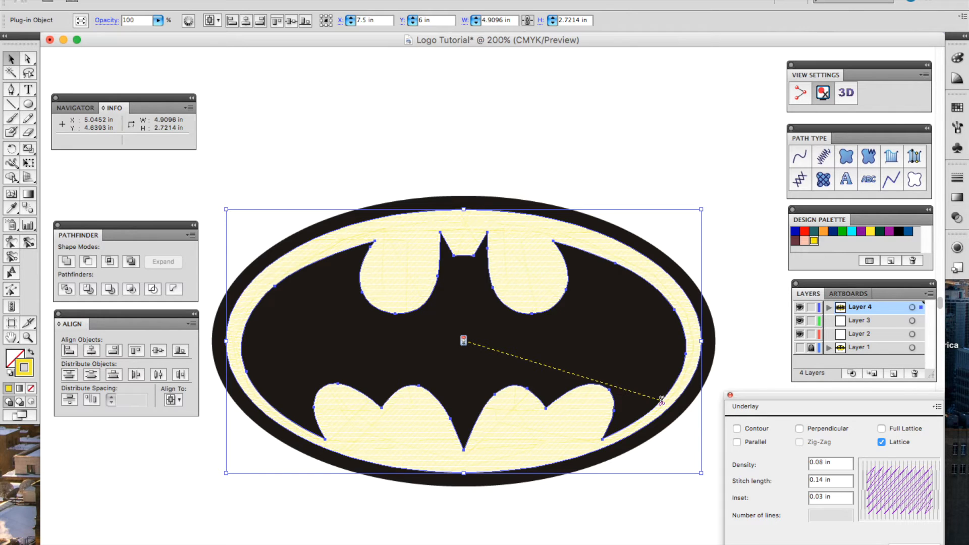
- Set both the start command and the stop command of the yellow fill to Trim
{"action": "left_click", "coordinate": [938, 407]}
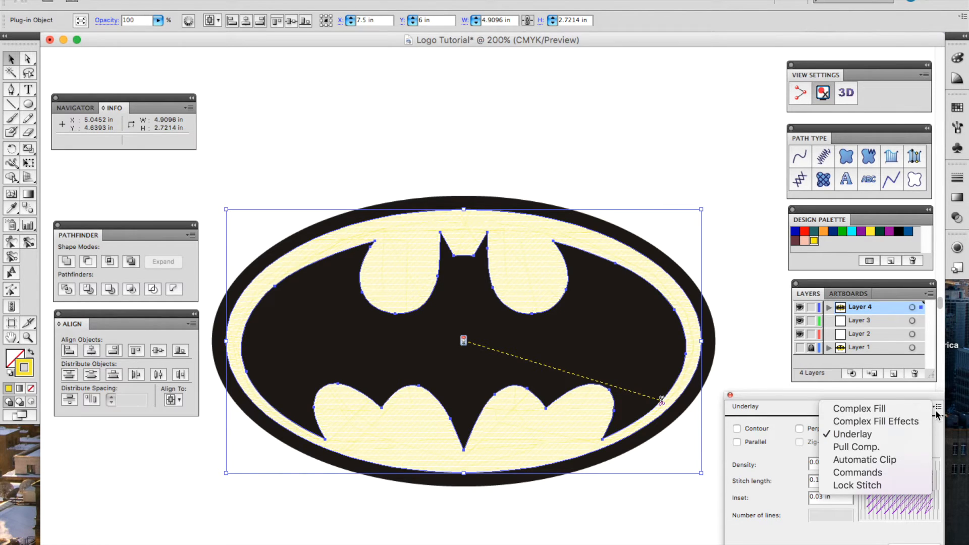
{"action": "left_click", "coordinate": [881, 472]}
{"action": "left_click", "coordinate": [869, 454]}
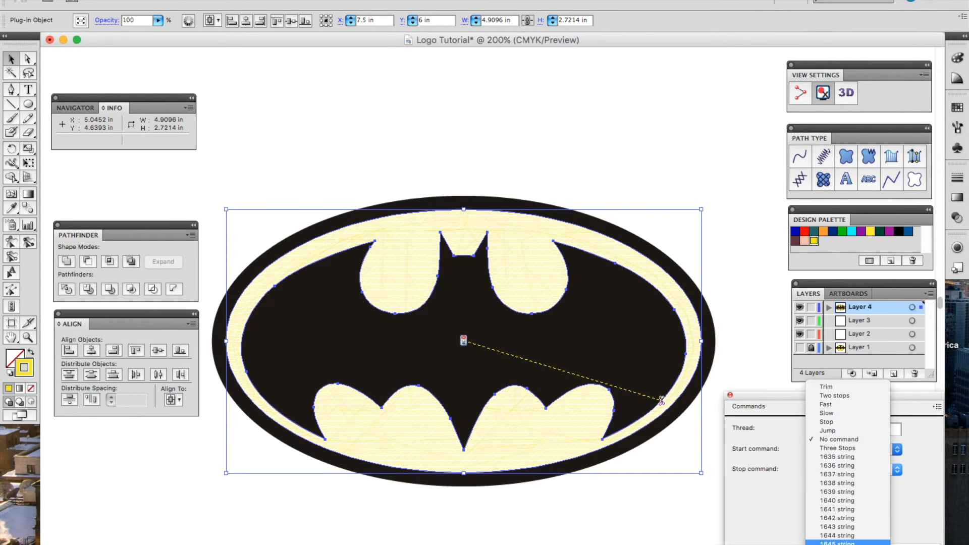
{"action": "left_click", "coordinate": [852, 389]}
{"action": "left_click", "coordinate": [851, 467]}
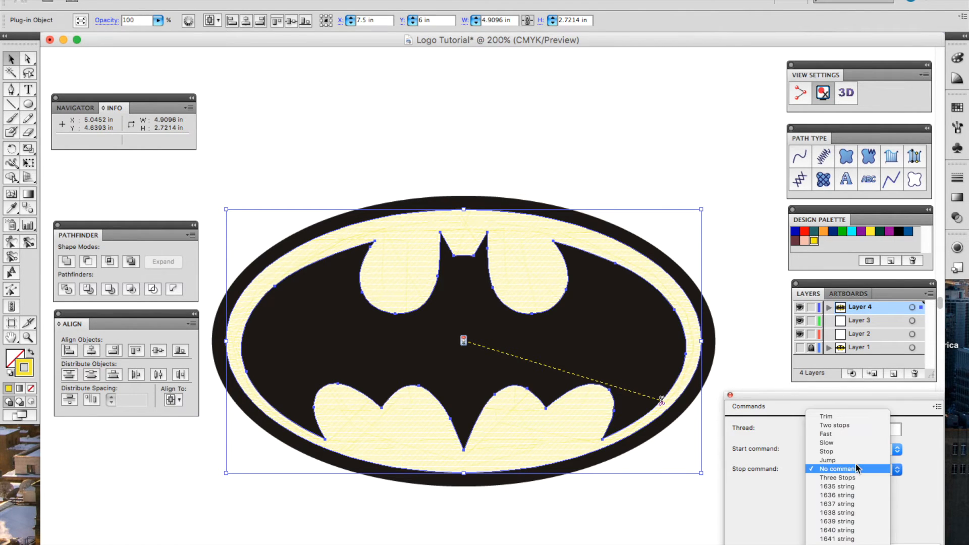
{"action": "left_click", "coordinate": [858, 418]}
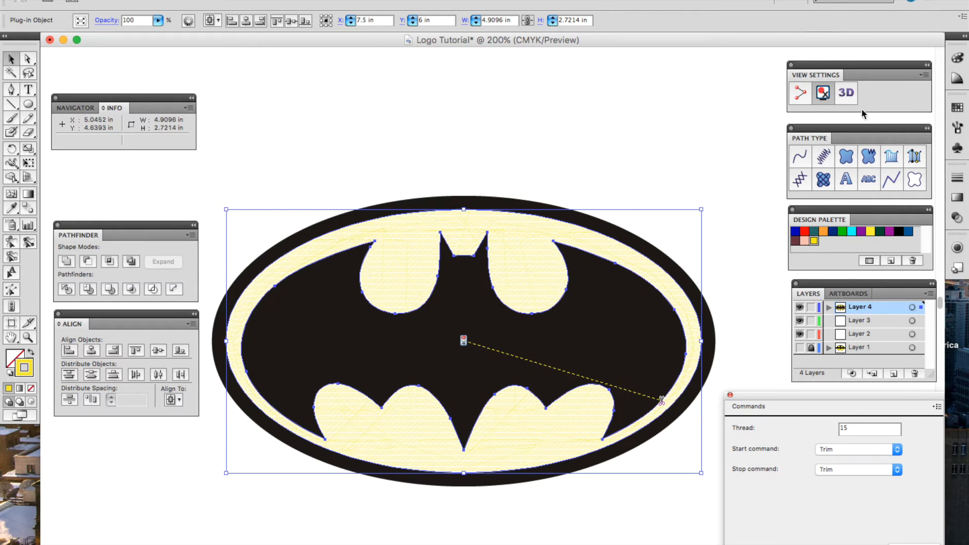
- Preview the yellow fill's stitches in 3D, and check its Lock Stitch options for locks and start type
{"action": "left_click", "coordinate": [851, 91]}
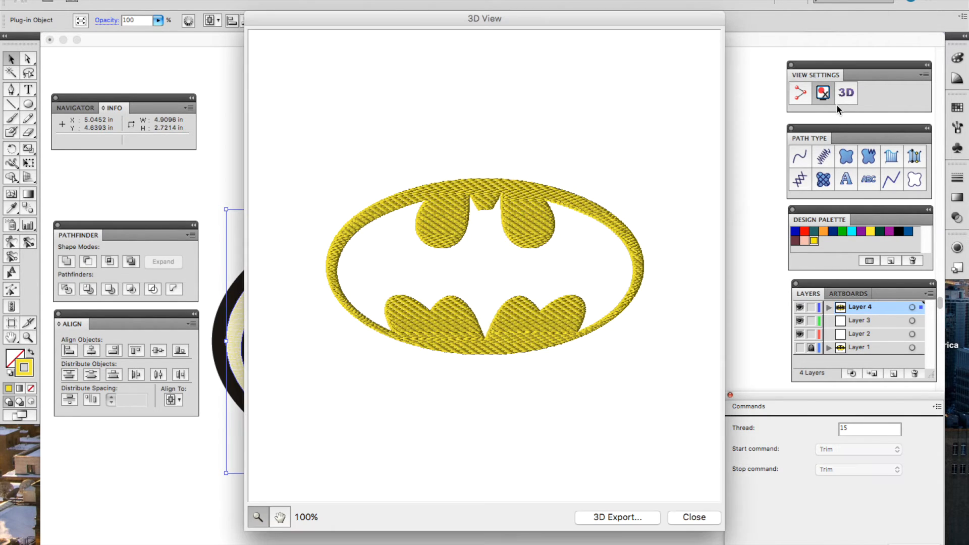
{"action": "left_click", "coordinate": [694, 517]}
{"action": "left_click", "coordinate": [936, 407]}
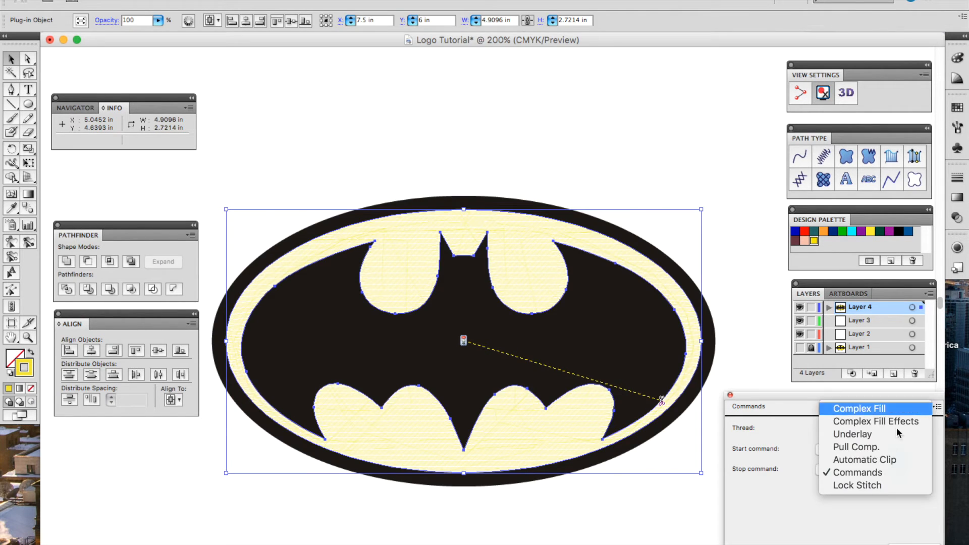
{"action": "left_click", "coordinate": [872, 484]}
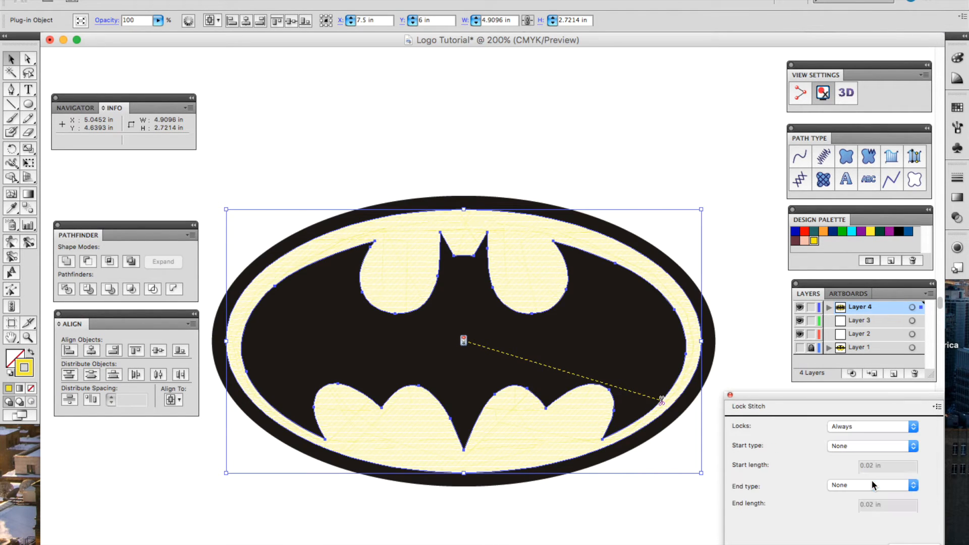
{"action": "left_click", "coordinate": [870, 425]}
{"action": "left_click", "coordinate": [869, 423]}
{"action": "left_click", "coordinate": [870, 443]}
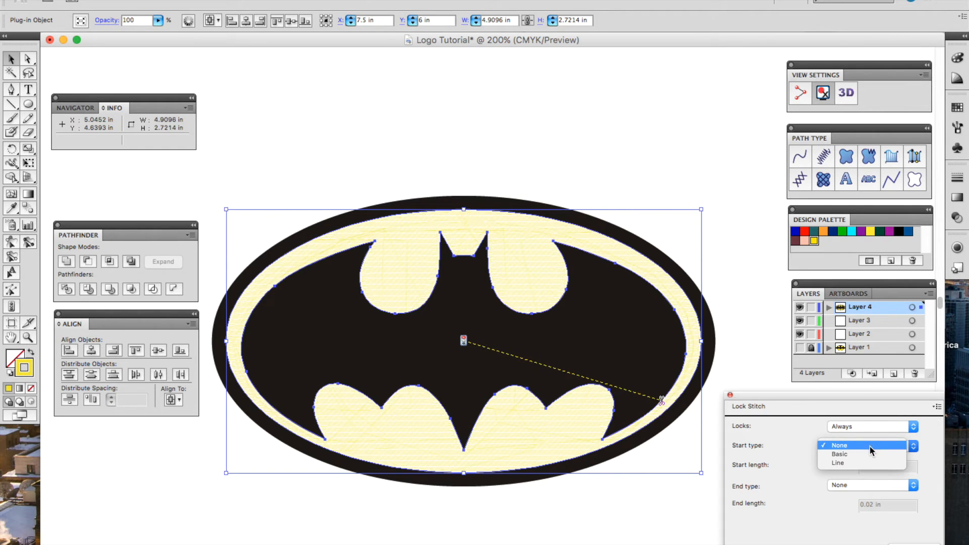
{"action": "left_click", "coordinate": [869, 443]}
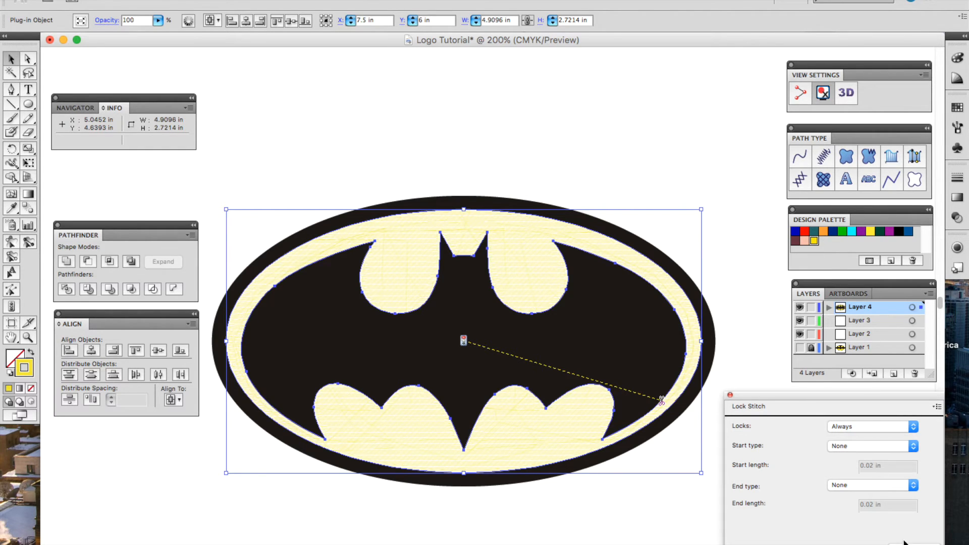
- Review the yellow shape's Complex Fill Effects and Complex Fill settings, deselect it and preview the design in 3D
{"action": "left_click", "coordinate": [937, 408]}
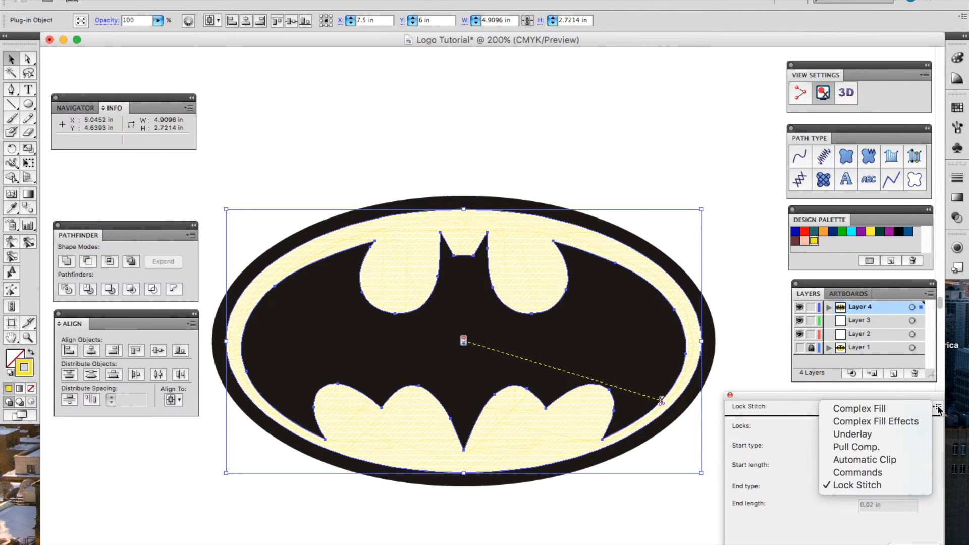
{"action": "left_click", "coordinate": [888, 421]}
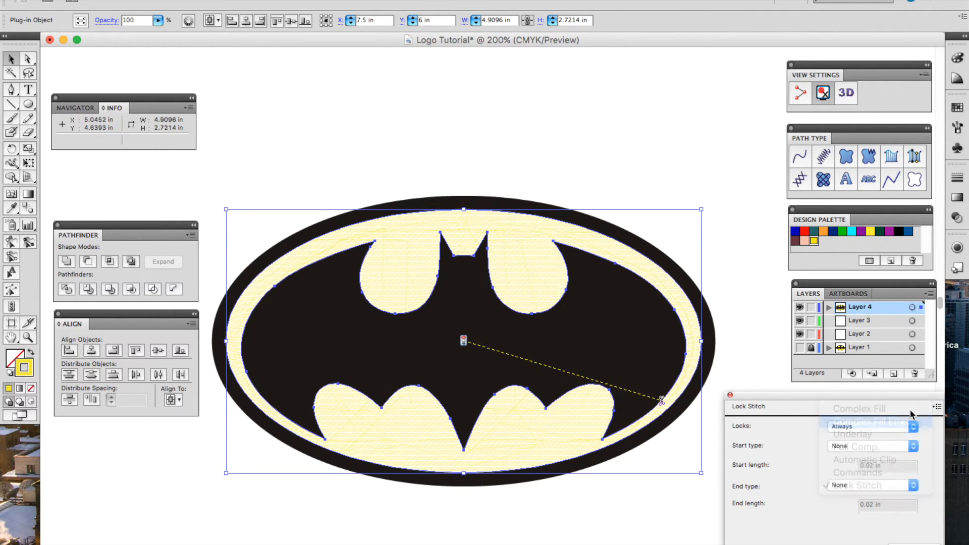
{"action": "left_click", "coordinate": [937, 407]}
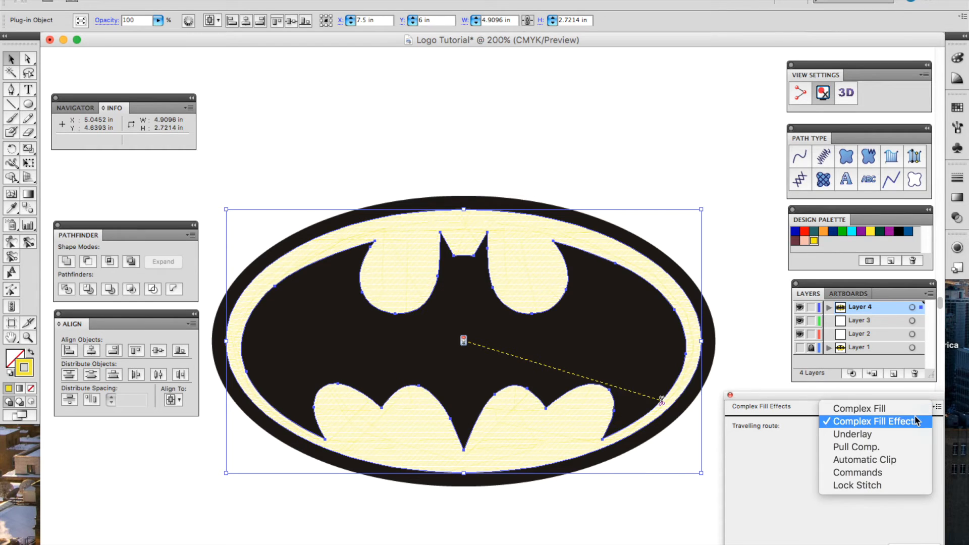
{"action": "left_click", "coordinate": [901, 410]}
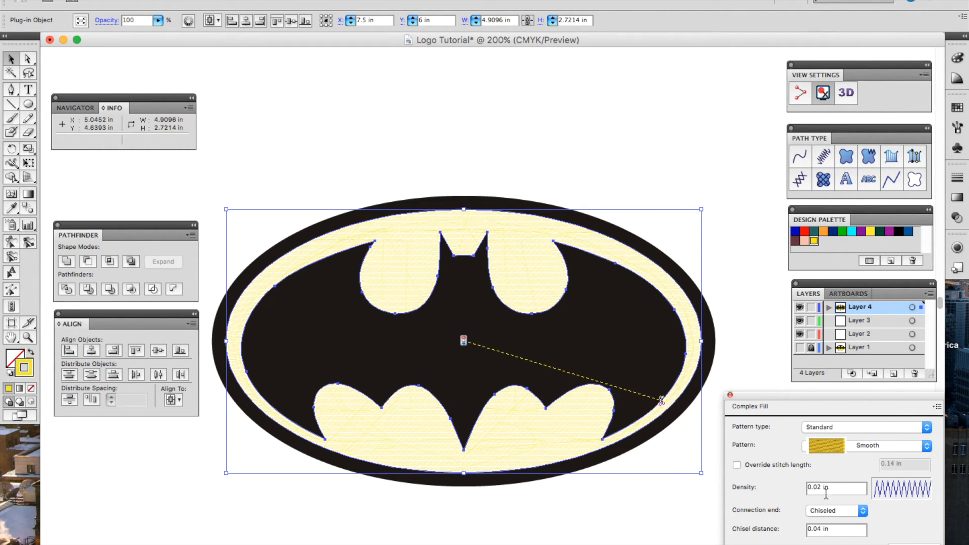
{"action": "left_click", "coordinate": [725, 243]}
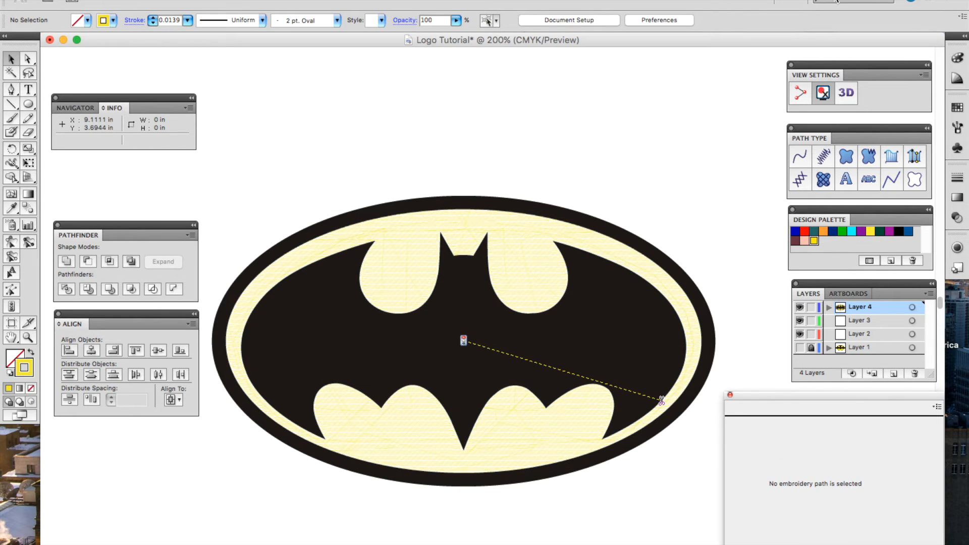
{"action": "left_click", "coordinate": [846, 94]}
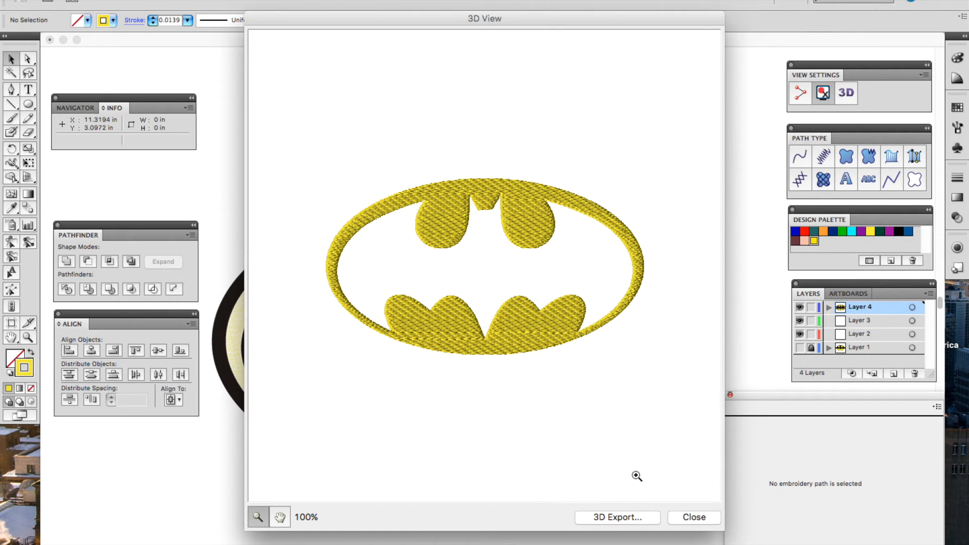
{"action": "left_click", "coordinate": [684, 518]}
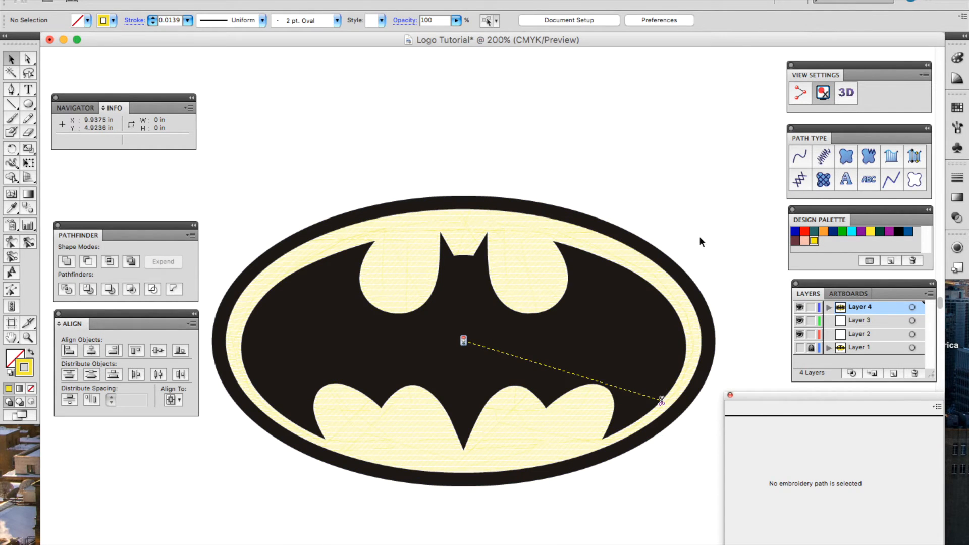
- Convert the black bat shape into a Complex Fill embroidery path with the Smooth pattern
{"action": "double_click", "coordinate": [617, 310]}
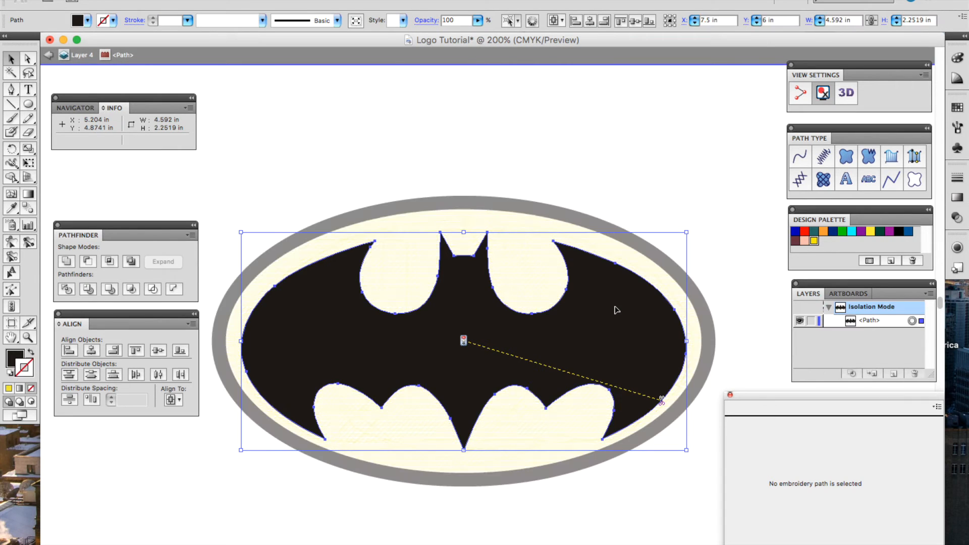
{"action": "double_click", "coordinate": [685, 170]}
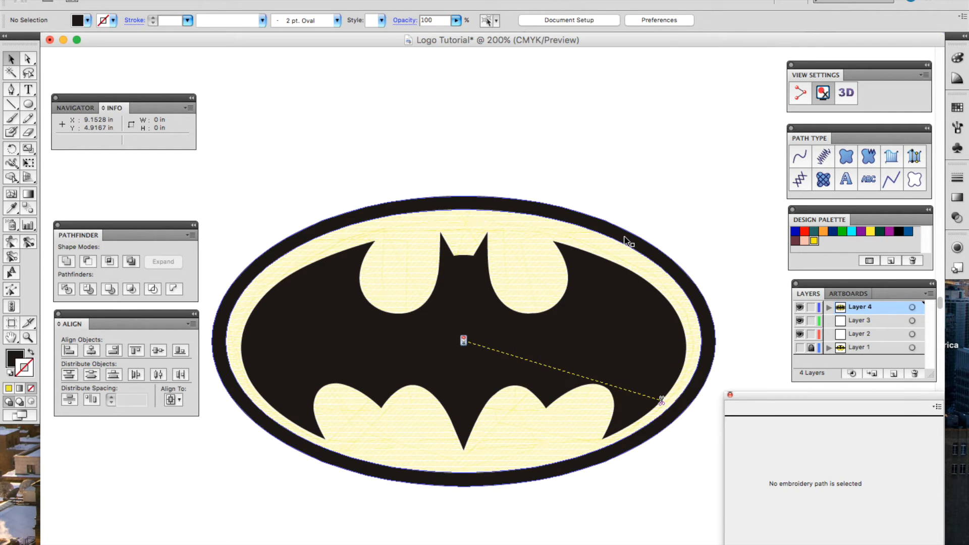
{"action": "left_click", "coordinate": [591, 321]}
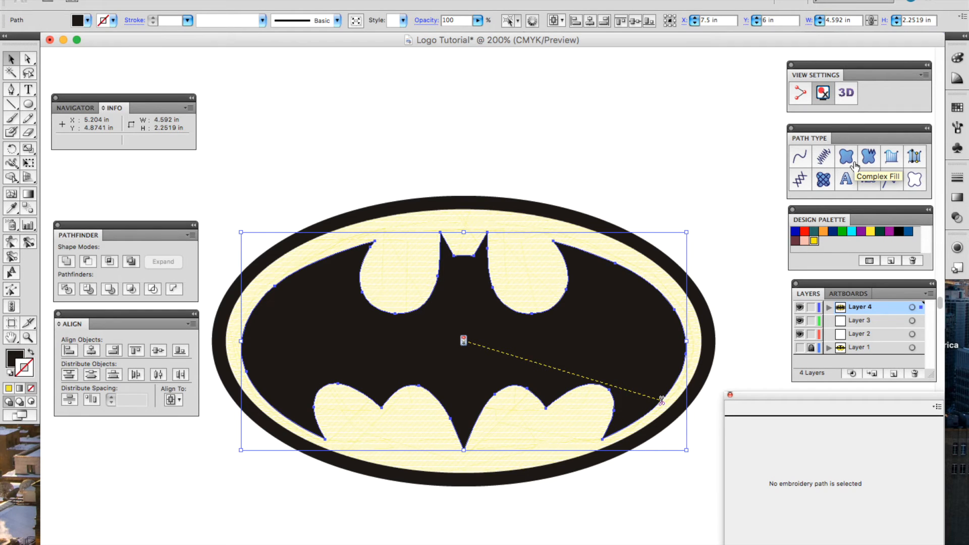
{"action": "left_click", "coordinate": [846, 157]}
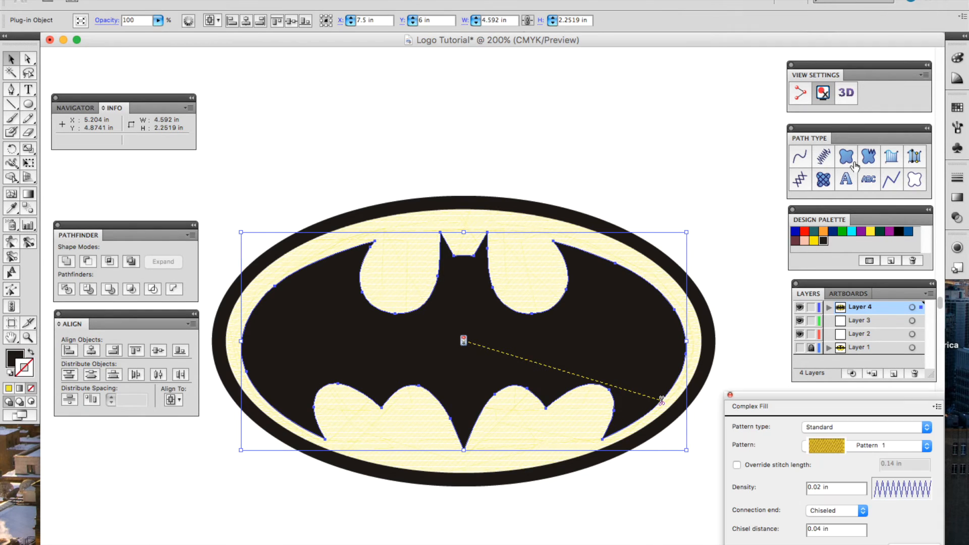
{"action": "left_click", "coordinate": [866, 446]}
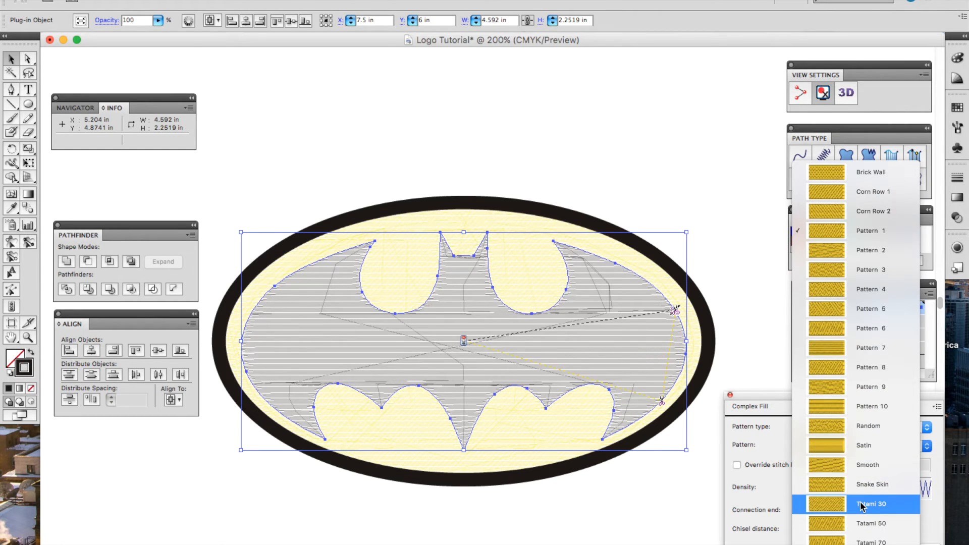
{"action": "left_click", "coordinate": [865, 467]}
- Enable the Lattice underlay for the bat's Complex Fill, leaving Parallel off
{"action": "left_click", "coordinate": [938, 407]}
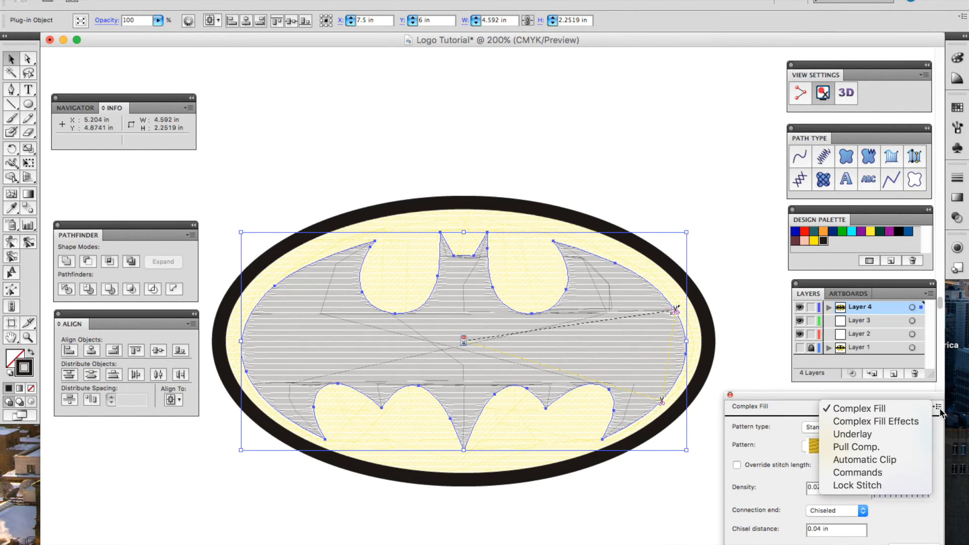
{"action": "left_click", "coordinate": [872, 433]}
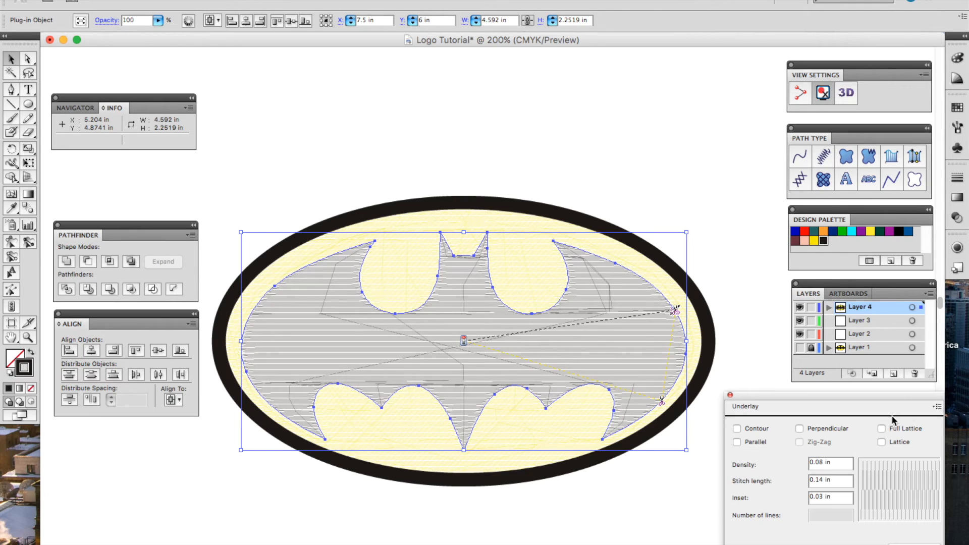
{"action": "left_click", "coordinate": [738, 443]}
{"action": "left_click", "coordinate": [756, 444]}
{"action": "left_click", "coordinate": [901, 443]}
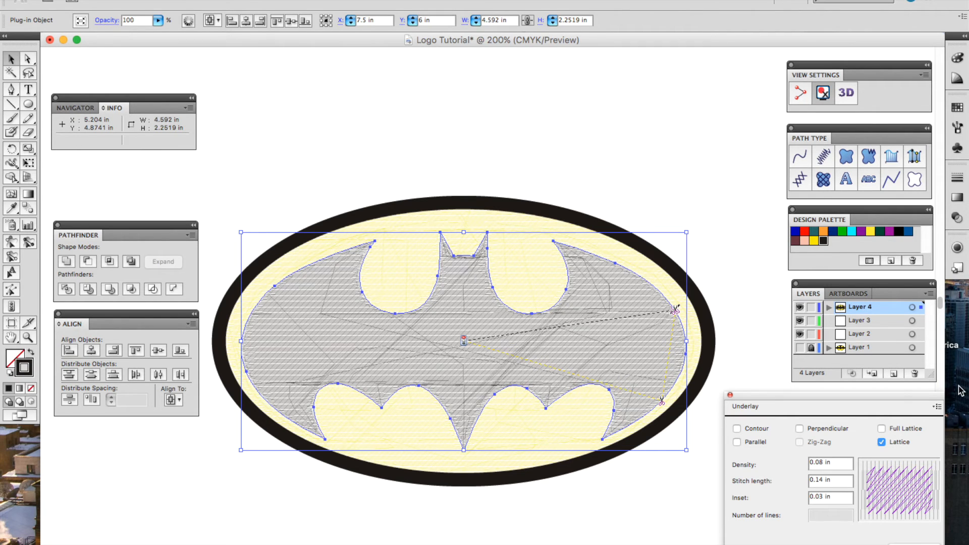
- Apply percentage-type pull compensation of 105% to the bat fill
{"action": "left_click", "coordinate": [939, 408]}
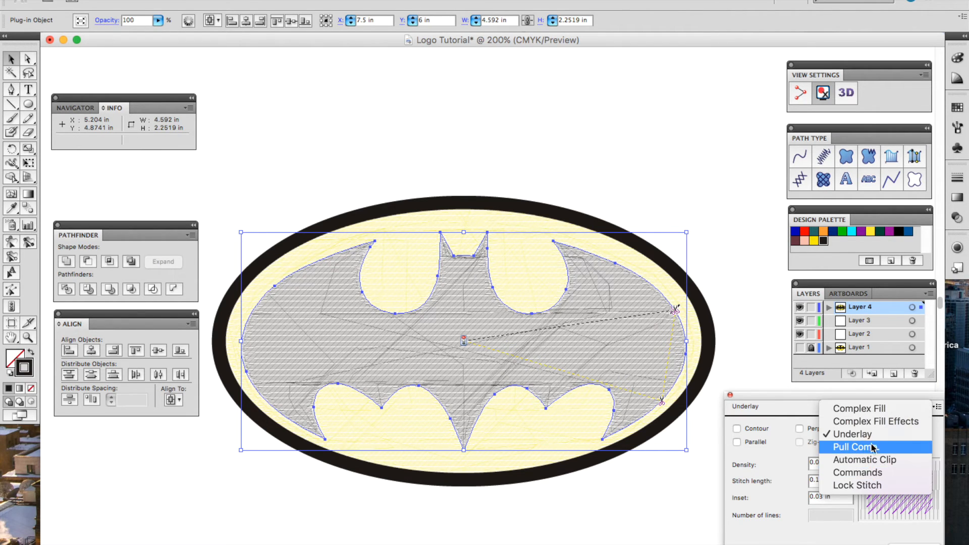
{"action": "left_click", "coordinate": [853, 446]}
{"action": "left_click", "coordinate": [846, 431]}
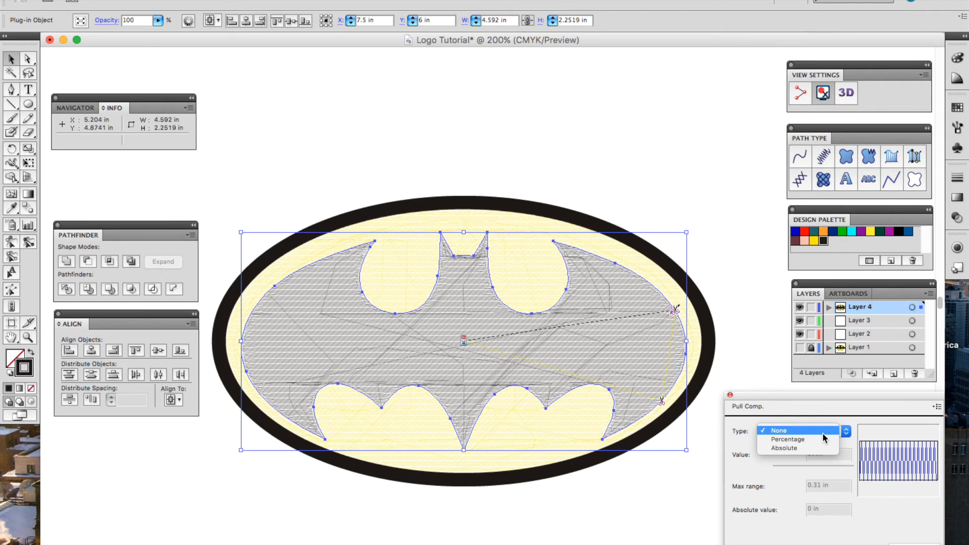
{"action": "left_click", "coordinate": [807, 443]}
{"action": "double_click", "coordinate": [820, 454]}
{"action": "type", "text": "105%"}
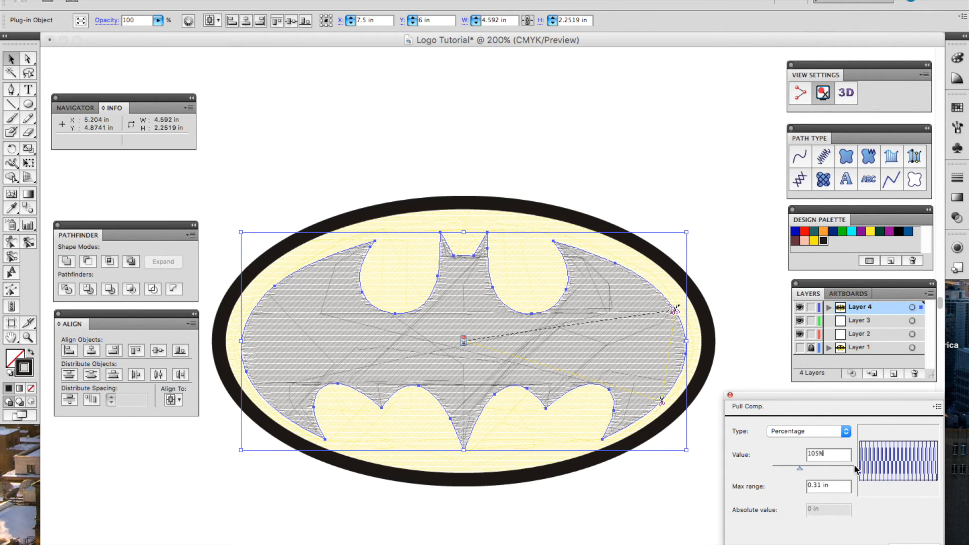
{"action": "left_click", "coordinate": [903, 543]}
- Set the bat fill's pull compensation value to 103%
{"action": "left_click", "coordinate": [938, 407]}
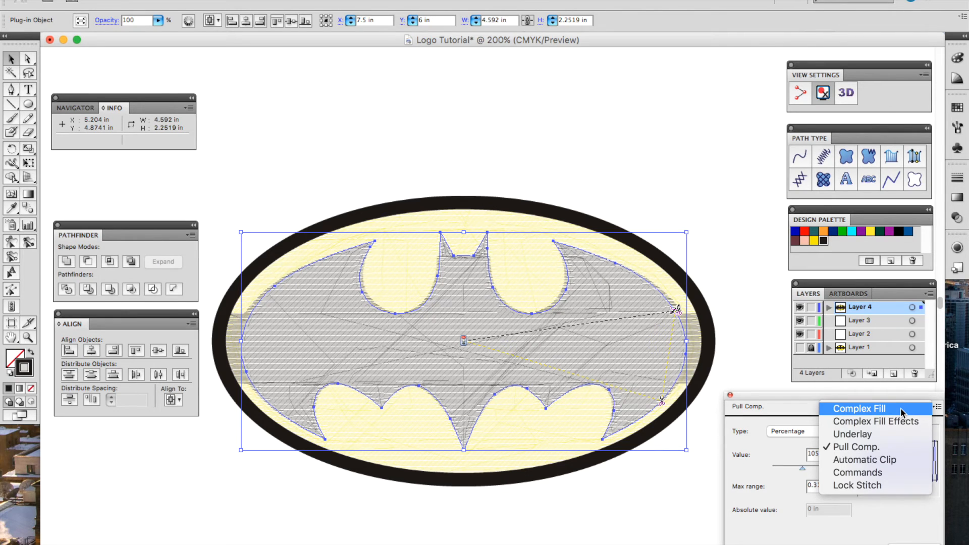
{"action": "left_click", "coordinate": [916, 447]}
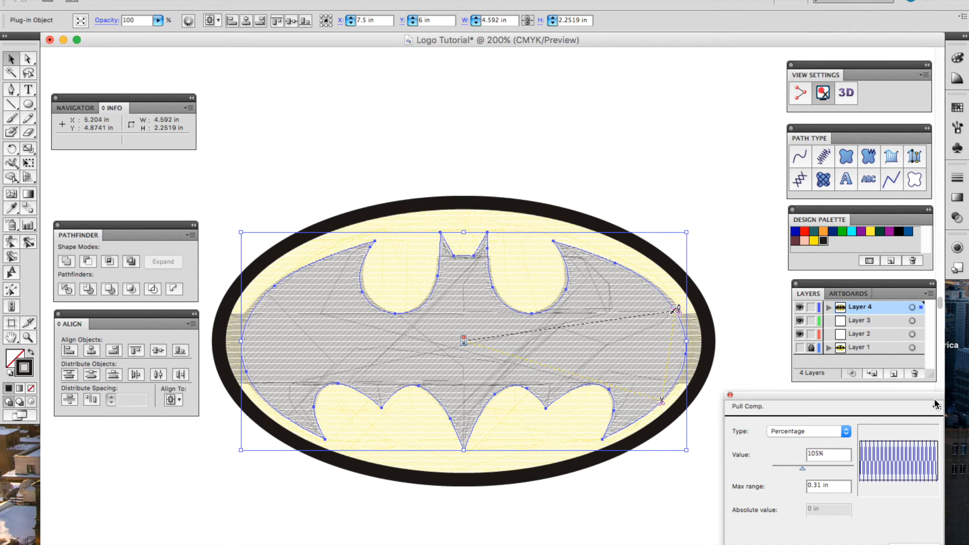
{"action": "double_click", "coordinate": [807, 452]}
{"action": "type", "text": "103"}
{"action": "key", "text": "Return"}
- Set both the start command and the stop command of the bat fill to Trim
{"action": "left_click", "coordinate": [937, 407]}
{"action": "left_click", "coordinate": [938, 407]}
{"action": "left_click", "coordinate": [937, 408]}
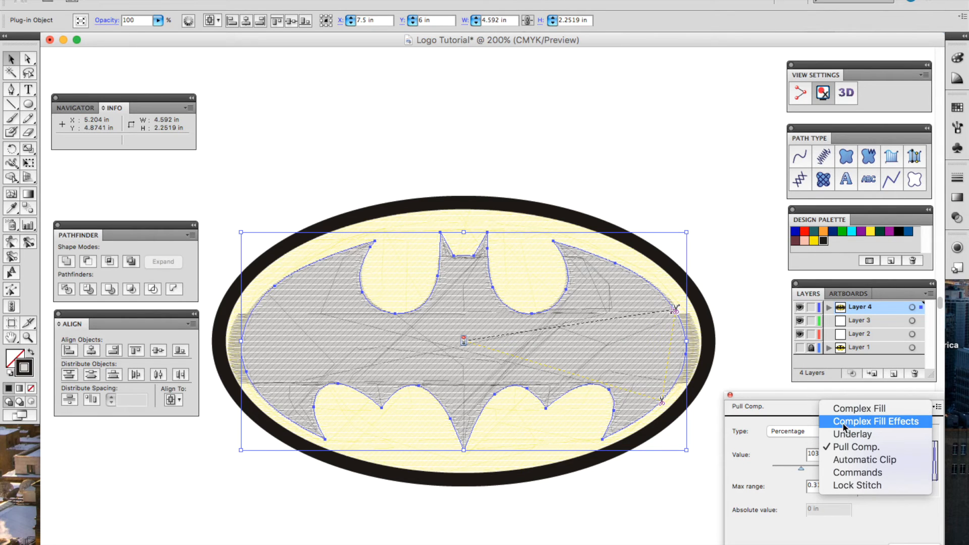
{"action": "left_click", "coordinate": [854, 473]}
{"action": "left_click", "coordinate": [857, 450]}
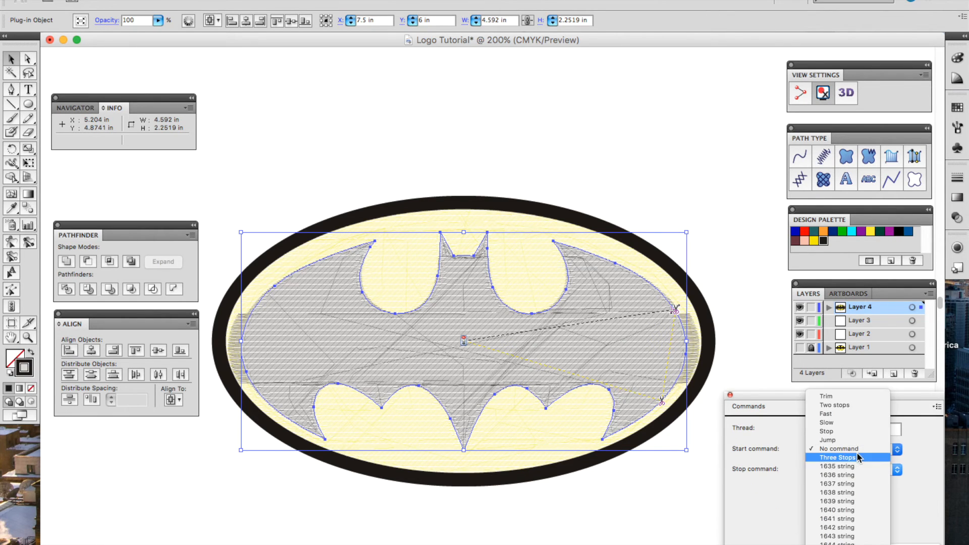
{"action": "left_click", "coordinate": [850, 422]}
{"action": "left_click", "coordinate": [856, 469]}
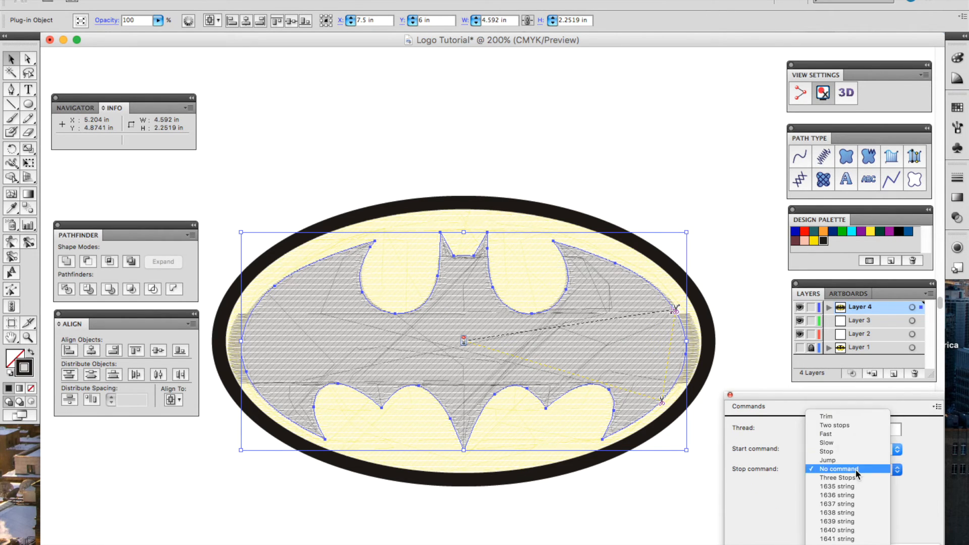
{"action": "left_click", "coordinate": [854, 423]}
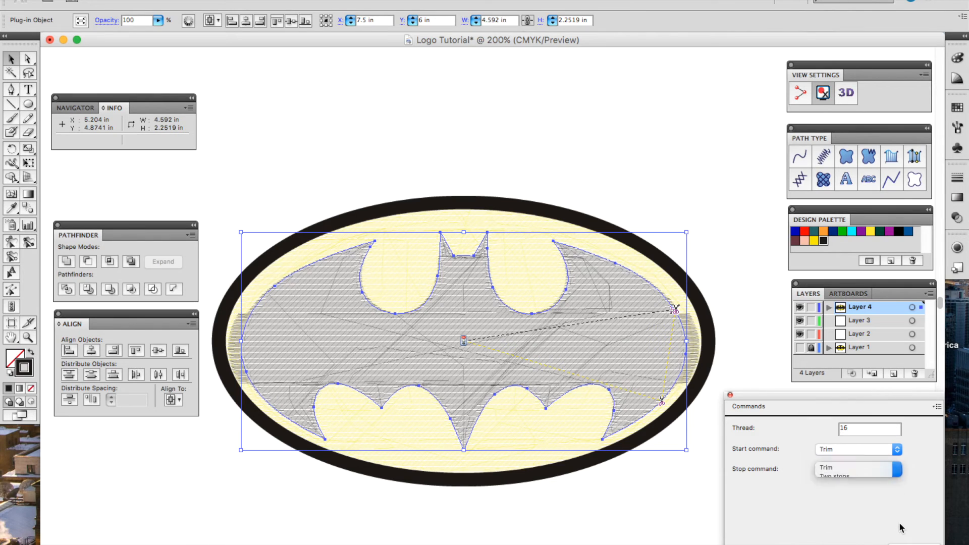
- Add the Contour underlay to the bat fill alongside Lattice, apply it and deselect the shape
{"action": "left_click", "coordinate": [938, 407]}
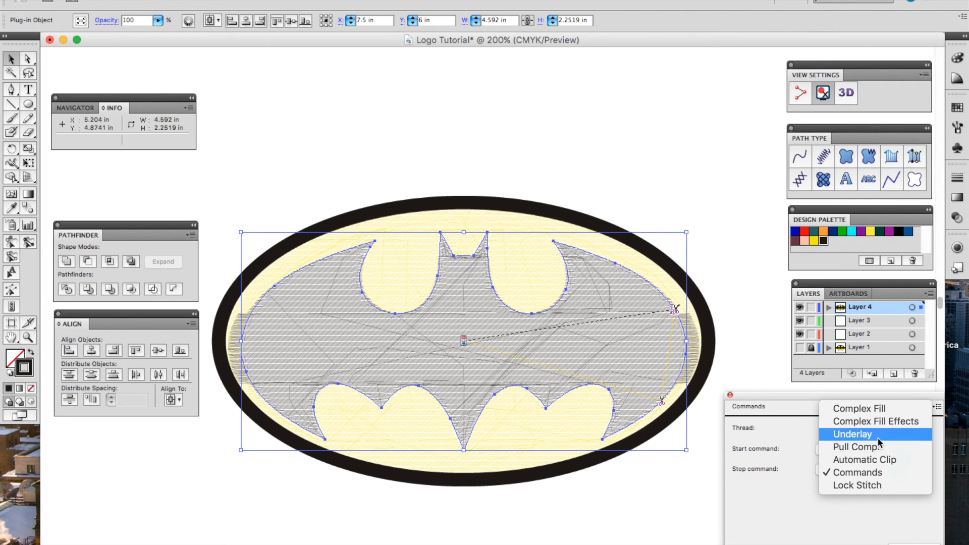
{"action": "left_click", "coordinate": [878, 438]}
{"action": "left_click", "coordinate": [766, 431]}
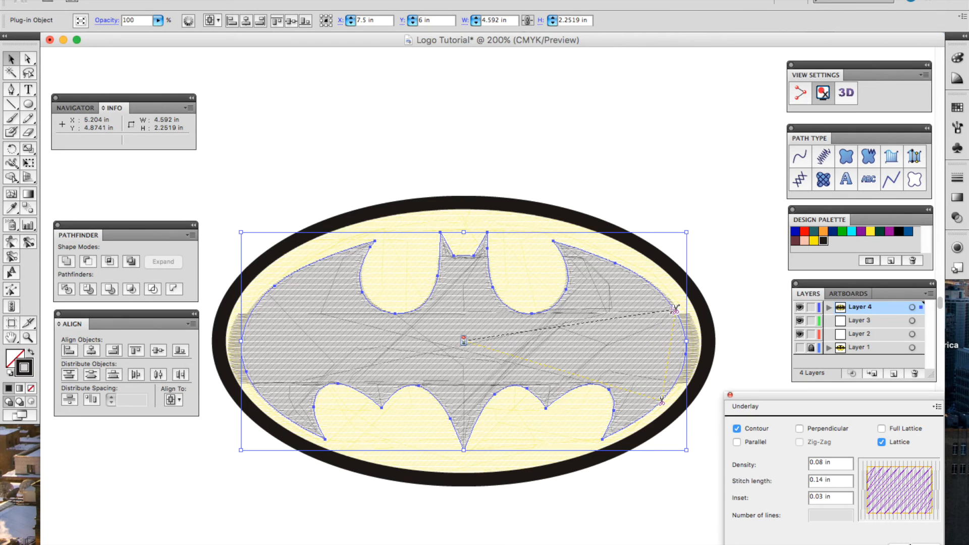
{"action": "left_click", "coordinate": [753, 350]}
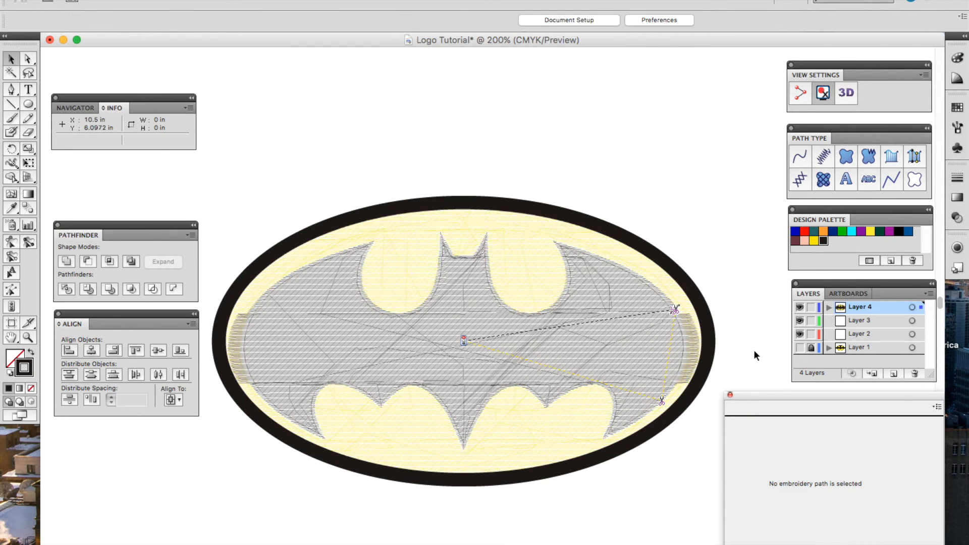
- Check the yellow fill in isolation mode, exit isolation and preview the yellow and black stitches together in 3D
{"action": "double_click", "coordinate": [564, 422]}
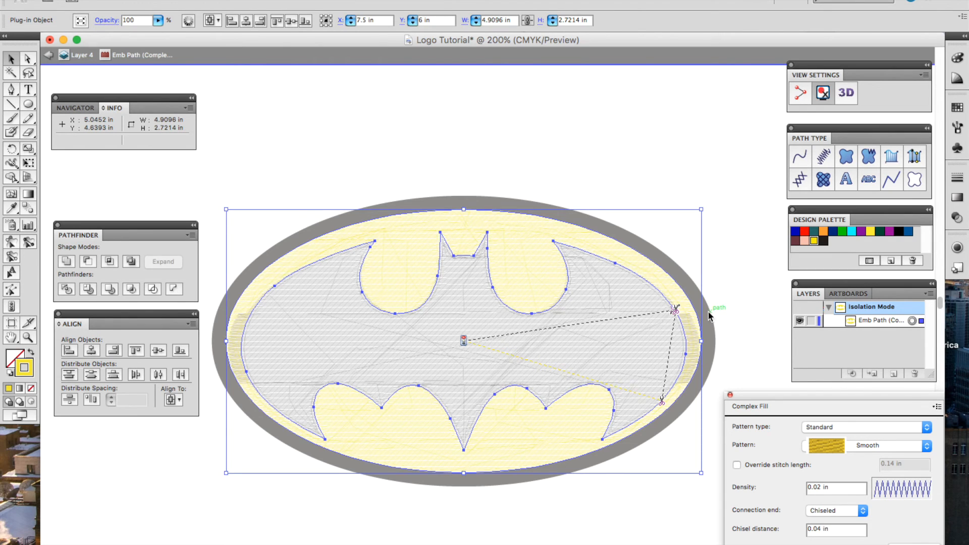
{"action": "key", "text": "Escape"}
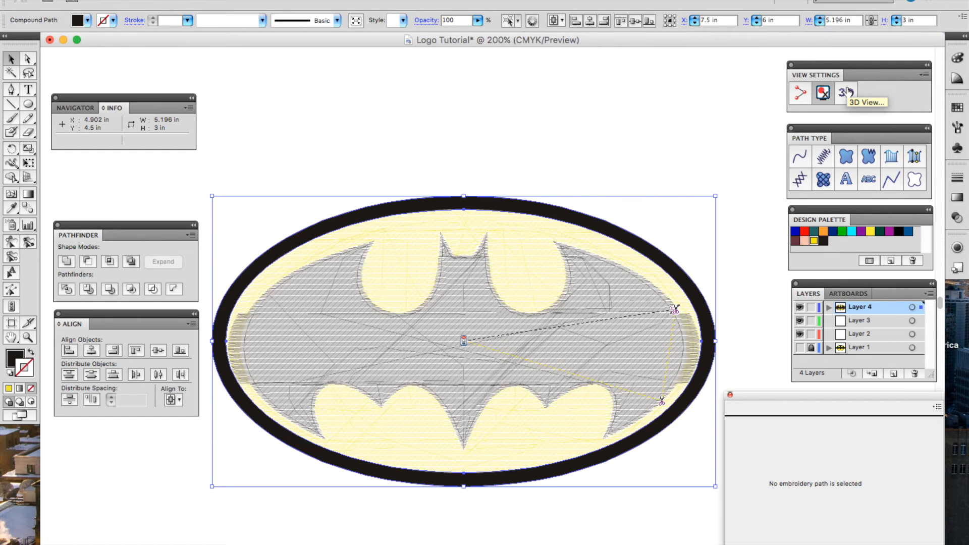
{"action": "left_click", "coordinate": [850, 92]}
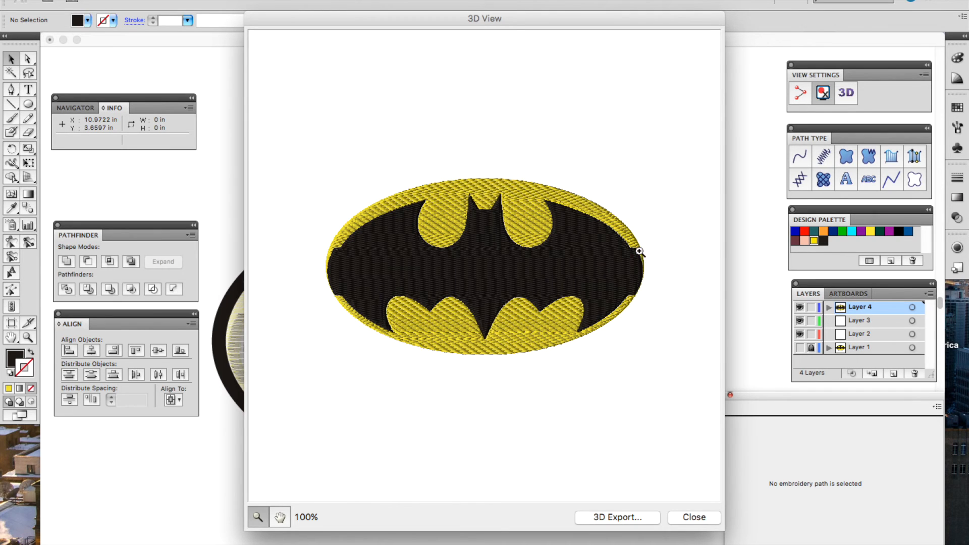
- Close the 3D preview, then give the bat fill the Smooth stitch pattern and only the Lattice underlay
{"action": "left_click", "coordinate": [690, 517]}
{"action": "left_click", "coordinate": [697, 362]}
{"action": "left_click", "coordinate": [712, 302]}
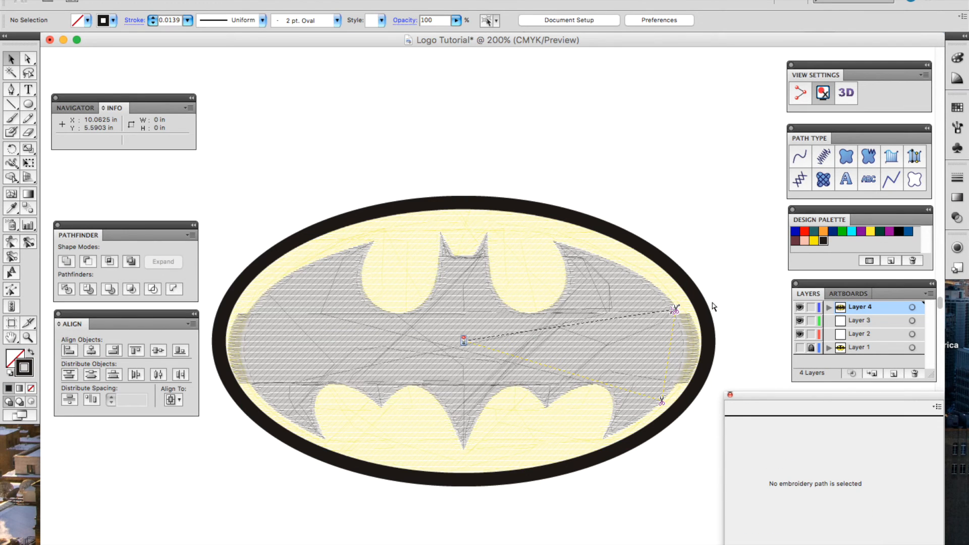
{"action": "left_click", "coordinate": [239, 364]}
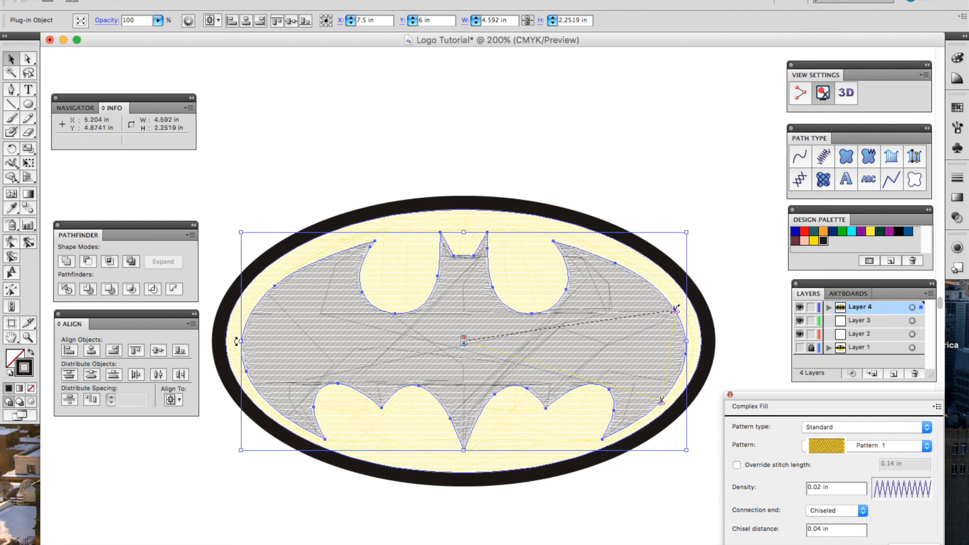
{"action": "left_click", "coordinate": [903, 446]}
{"action": "left_click", "coordinate": [903, 451]}
{"action": "scroll", "coordinate": [853, 528], "scroll_direction": "down", "scroll_amount": 10}
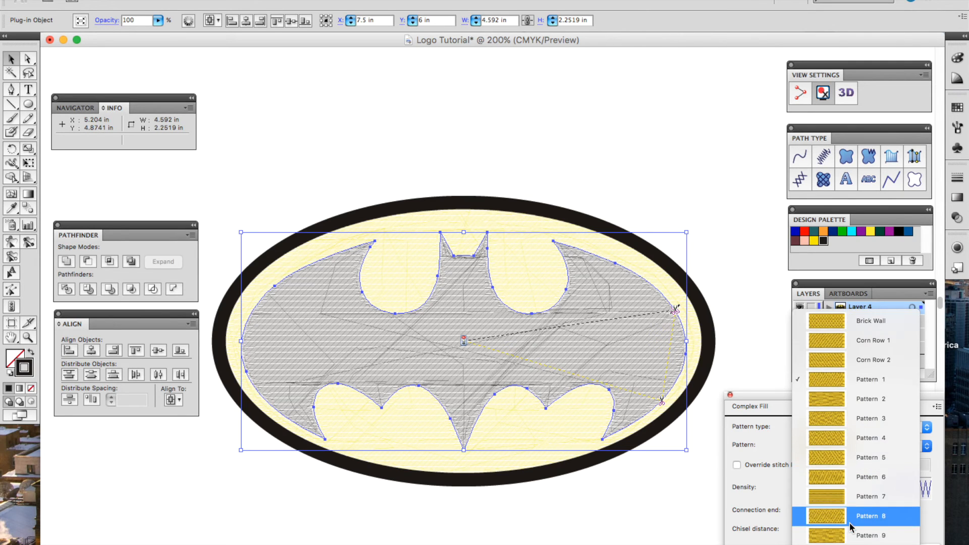
{"action": "left_click", "coordinate": [859, 473]}
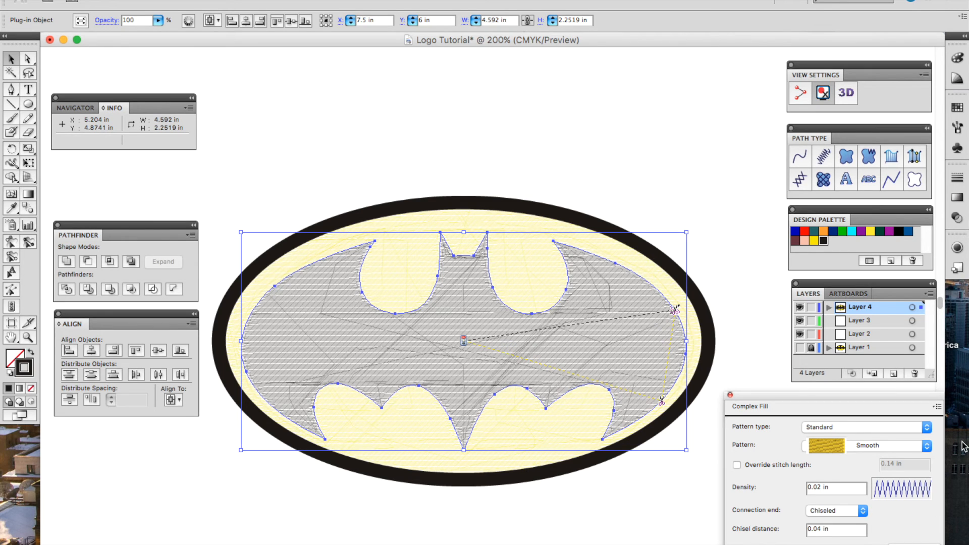
{"action": "left_click", "coordinate": [938, 407]}
{"action": "left_click", "coordinate": [906, 435]}
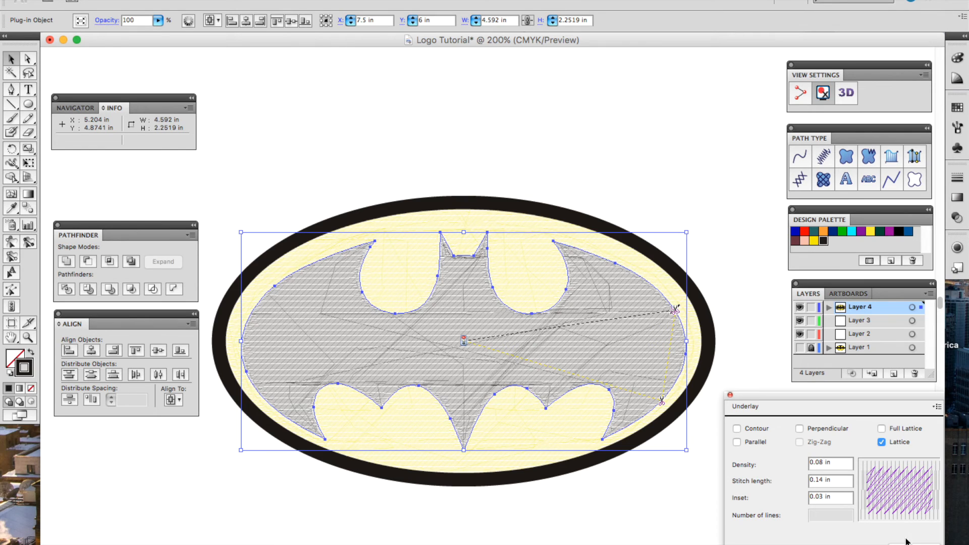
- Inspect the bat and yellow stitches in the 3D preview at up to 200%, then close it and deselect the bat
{"action": "left_click", "coordinate": [851, 94]}
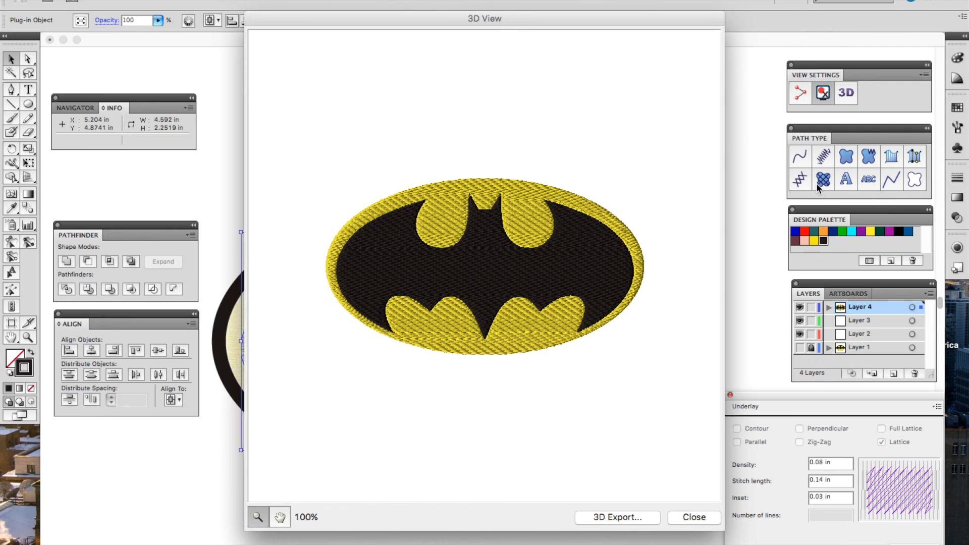
{"action": "left_click", "coordinate": [520, 231]}
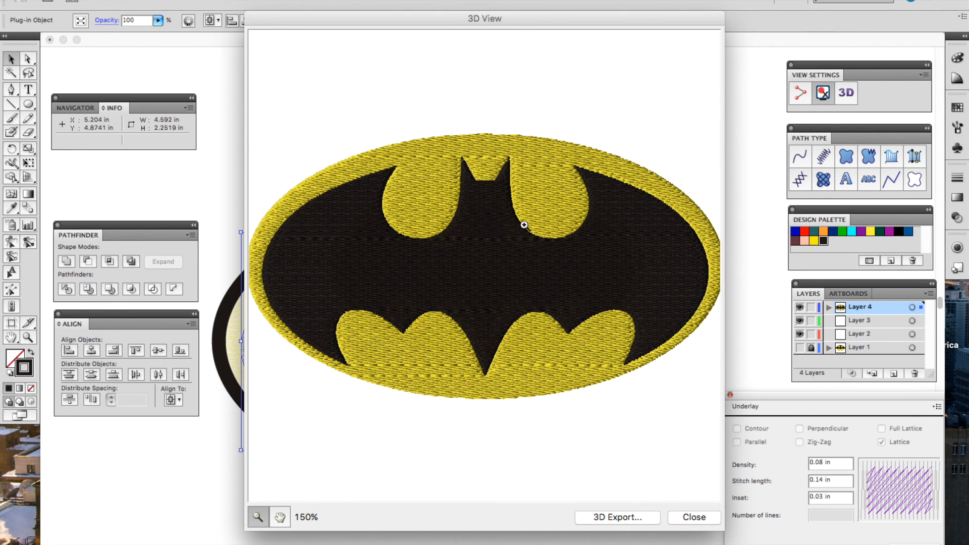
{"action": "left_click", "coordinate": [542, 213]}
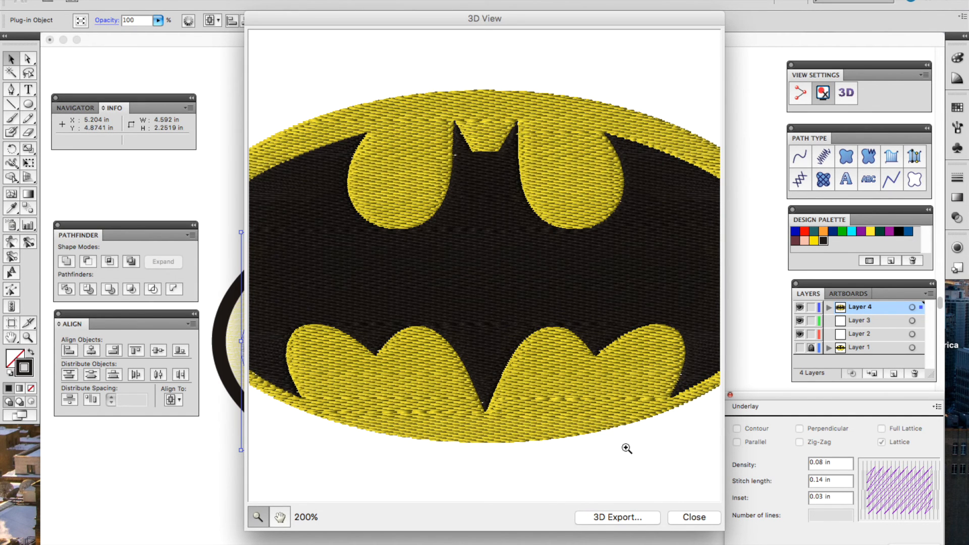
{"action": "left_click", "coordinate": [677, 514]}
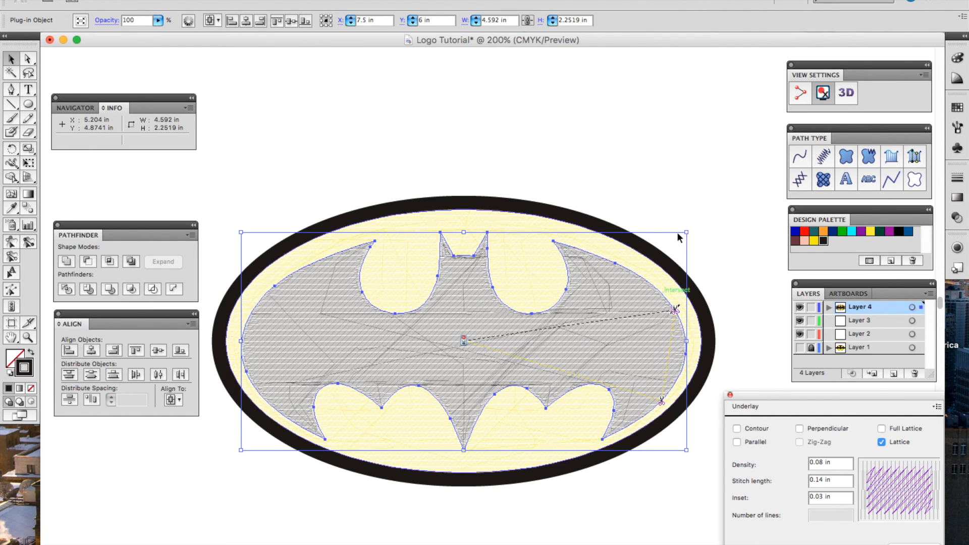
{"action": "left_click", "coordinate": [680, 178]}
- Convert the black outer oval ring to satin stitches and apply the Parallel underlay to it
{"action": "left_click", "coordinate": [645, 251]}
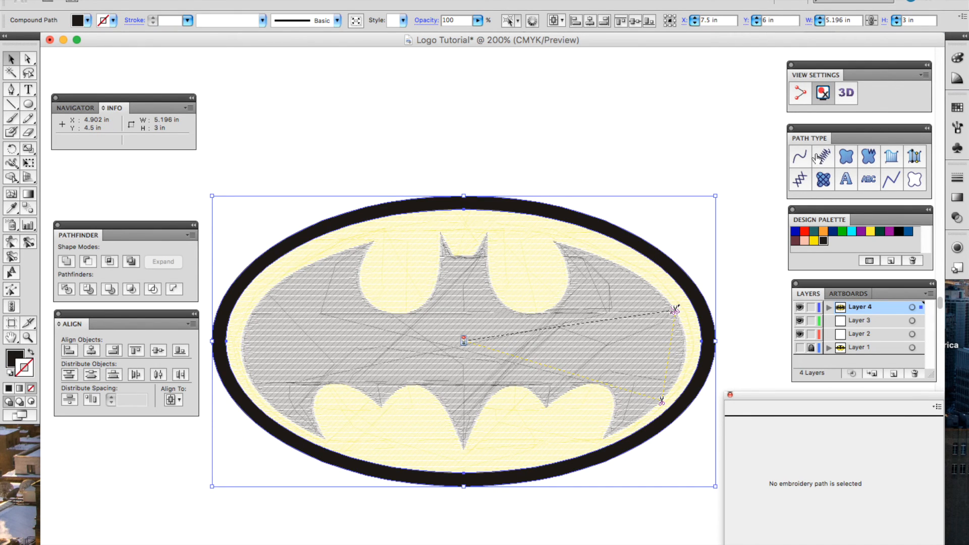
{"action": "left_click", "coordinate": [919, 158]}
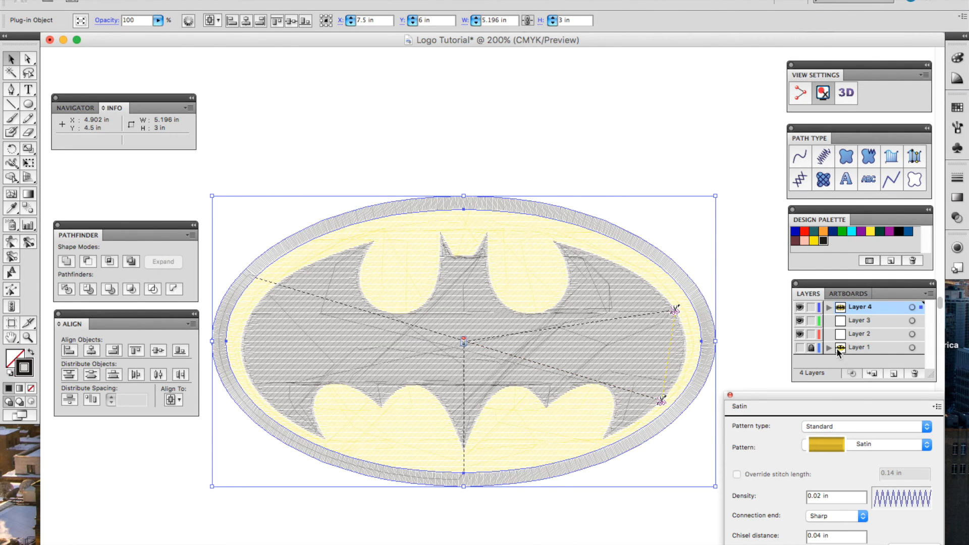
{"action": "left_click", "coordinate": [937, 407]}
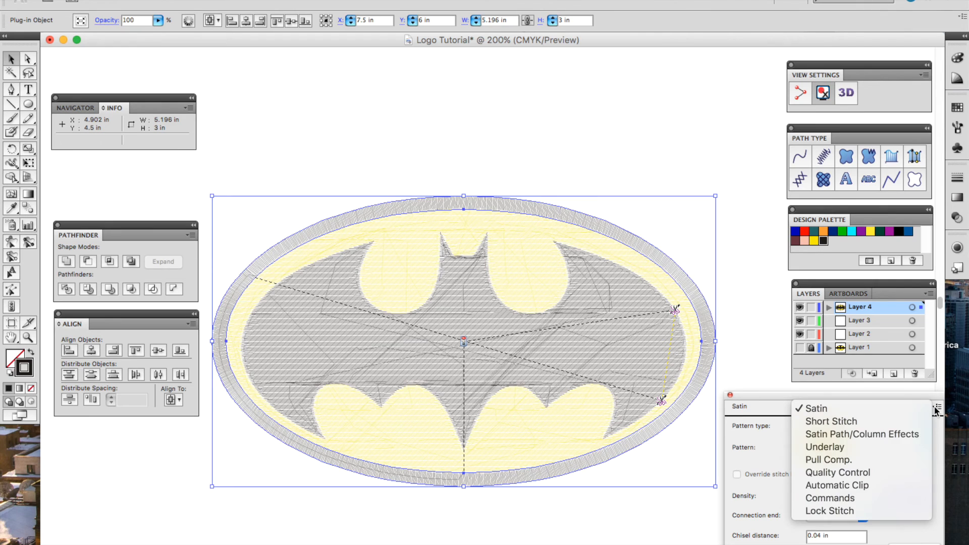
{"action": "left_click", "coordinate": [868, 444]}
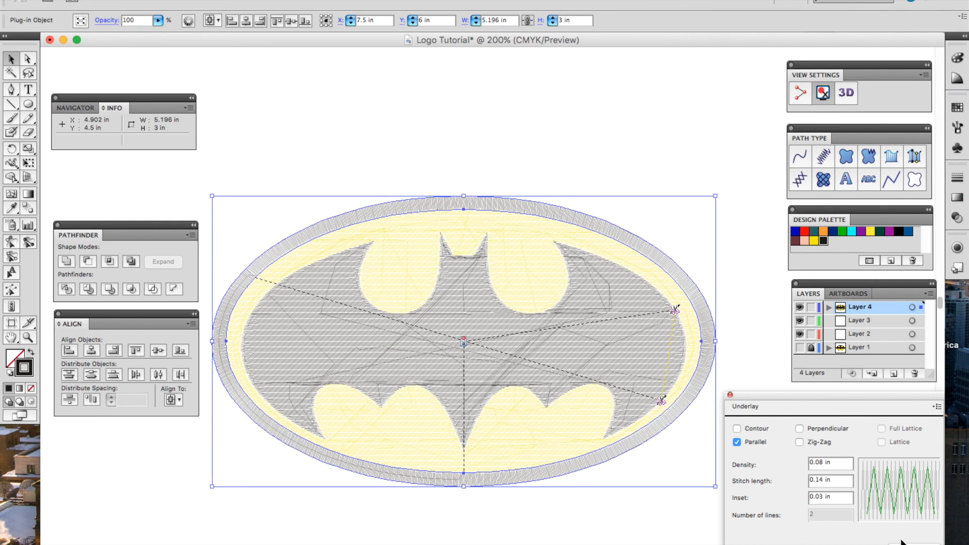
- Set the satin ring's pull compensation to the Percentage type with a value of 103% and apply it
{"action": "left_click", "coordinate": [938, 407]}
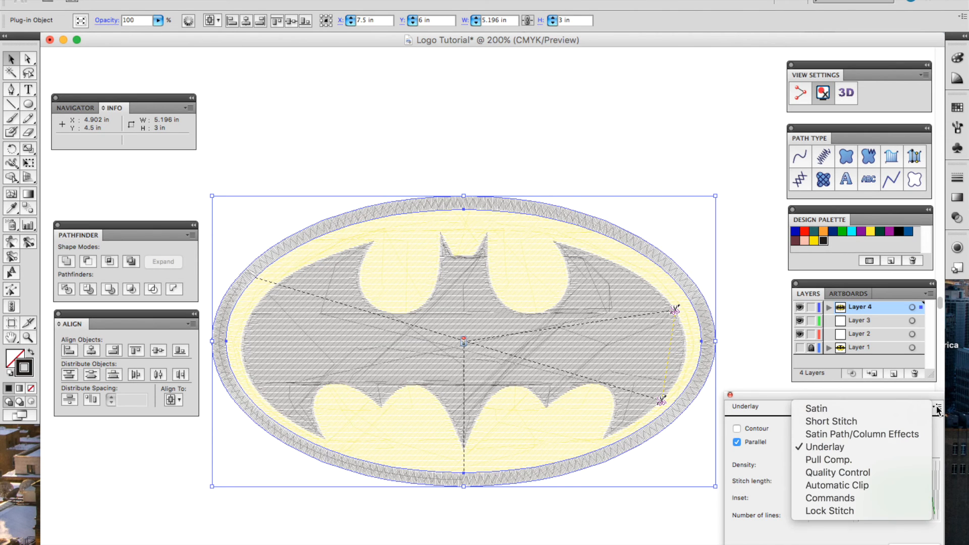
{"action": "left_click", "coordinate": [848, 460]}
{"action": "left_click", "coordinate": [813, 430]}
{"action": "left_click", "coordinate": [812, 439]}
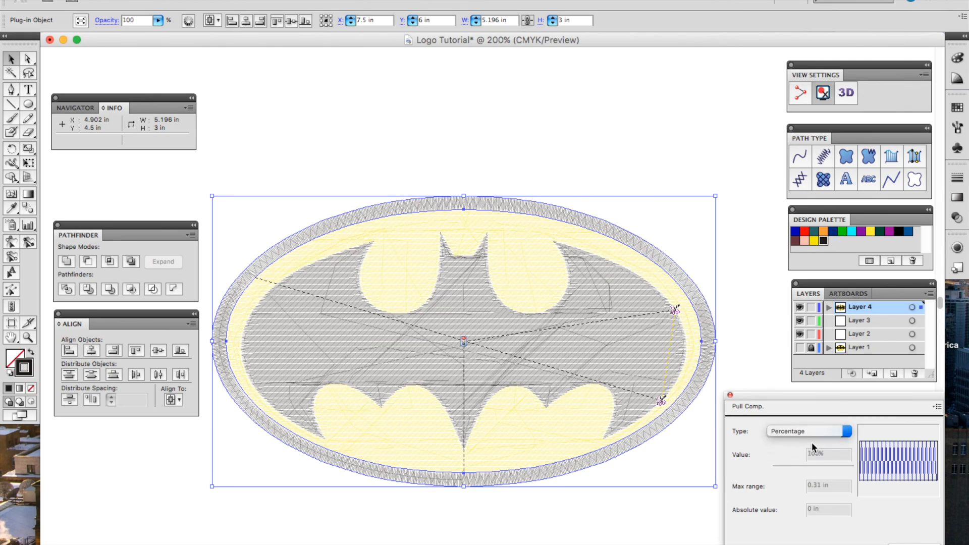
{"action": "left_click", "coordinate": [816, 452]}
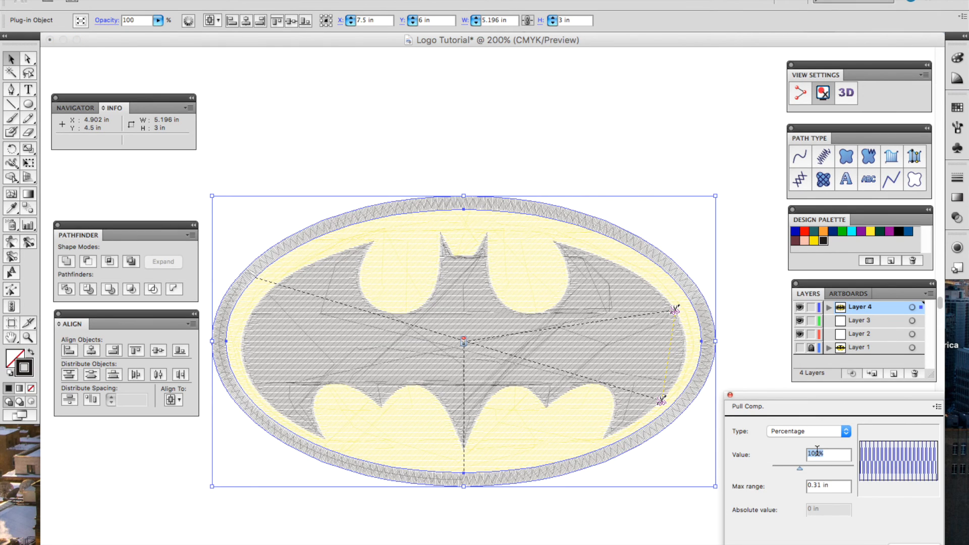
{"action": "type", "text": "103%"}
{"action": "left_click", "coordinate": [914, 543]}
- Try to set the satin ring's start and stop commands to Trim, and clear the selection
{"action": "left_click", "coordinate": [936, 407]}
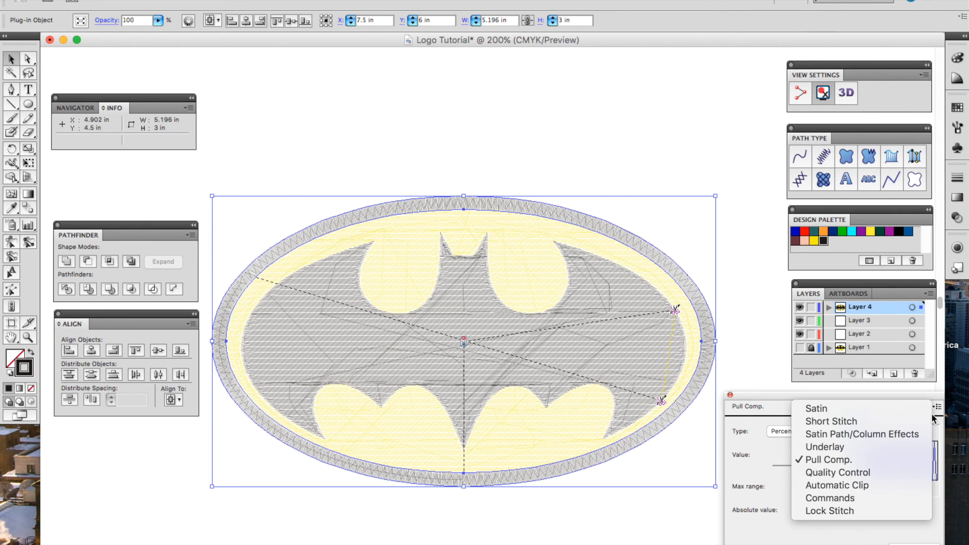
{"action": "left_click", "coordinate": [860, 496]}
{"action": "left_click", "coordinate": [853, 447]}
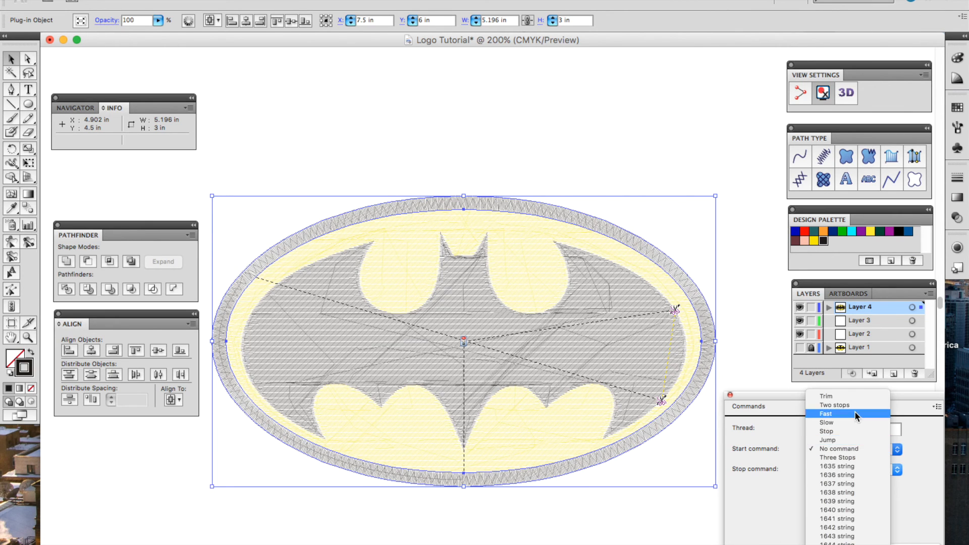
{"action": "left_click", "coordinate": [859, 396]}
{"action": "left_click", "coordinate": [859, 469]}
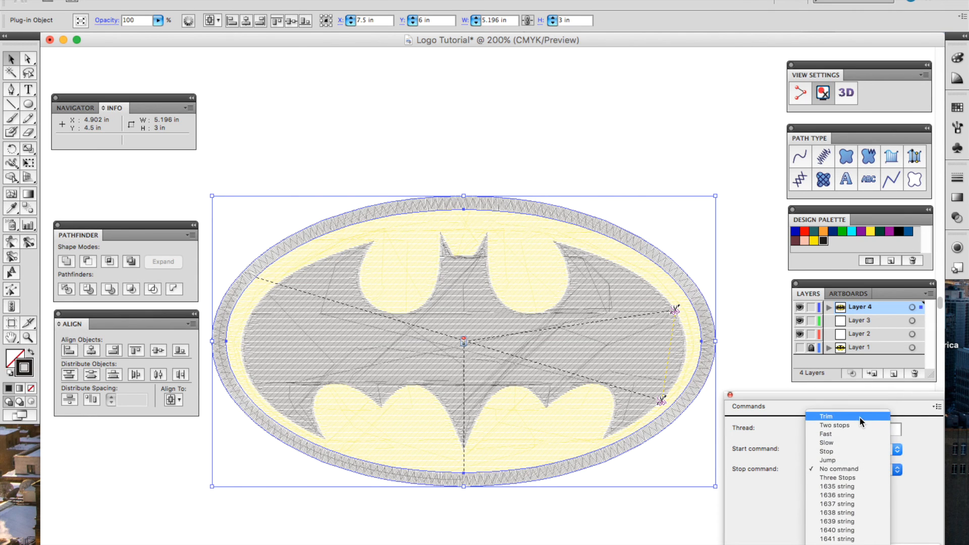
{"action": "left_click", "coordinate": [859, 417]}
{"action": "key", "text": "shift+super+a"}
- Reselect the satin ring, set both its start command and its stop command to Trim, and apply the settings
{"action": "left_click", "coordinate": [703, 292]}
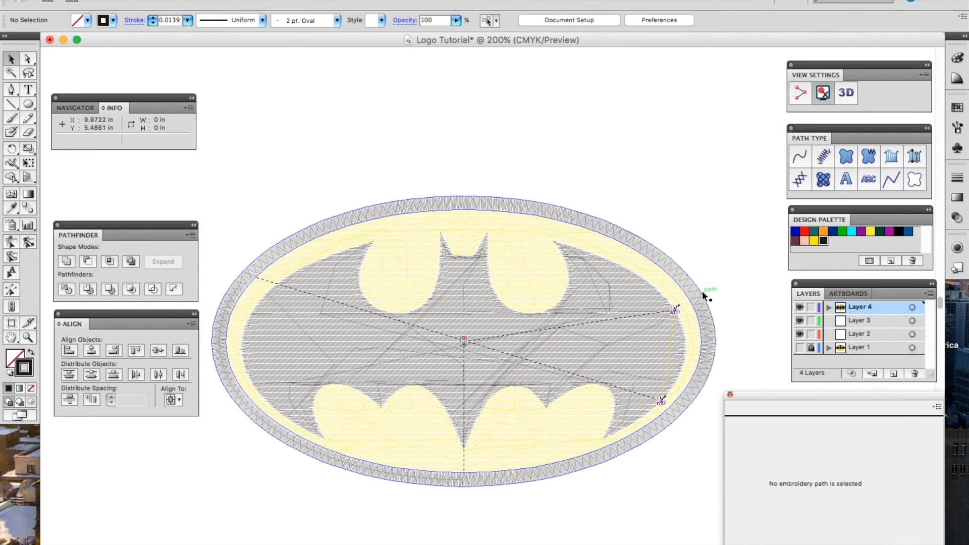
{"action": "left_click", "coordinate": [924, 409]}
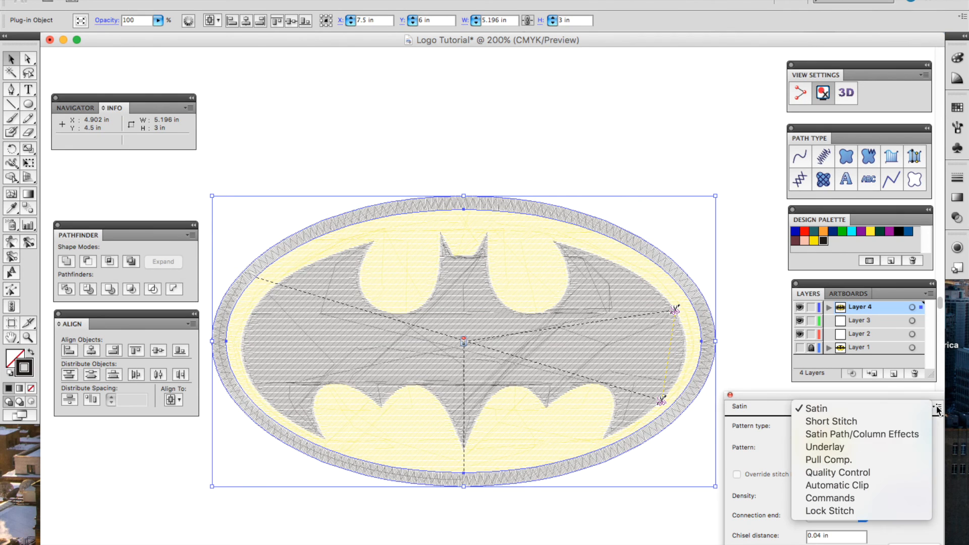
{"action": "left_click", "coordinate": [838, 498]}
{"action": "left_click", "coordinate": [829, 450]}
{"action": "left_click", "coordinate": [828, 405]}
{"action": "left_click", "coordinate": [852, 470]}
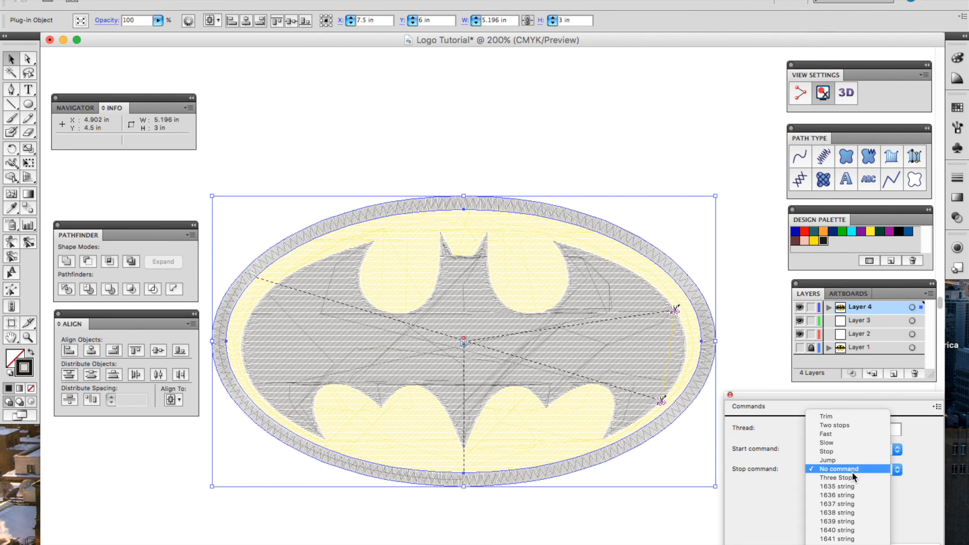
{"action": "left_click", "coordinate": [850, 415]}
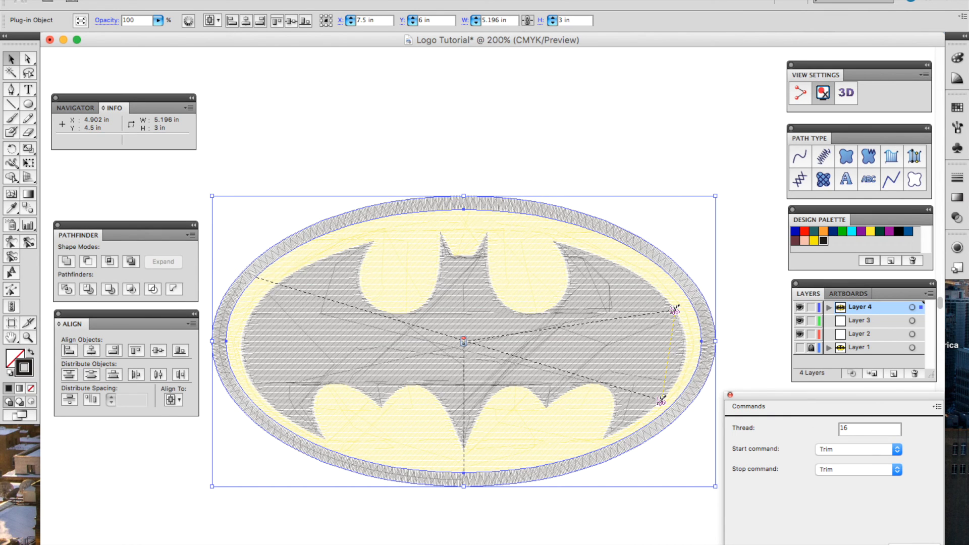
- Deselect the ring and preview the whole logo's stitches in 3D
{"action": "left_click", "coordinate": [728, 214]}
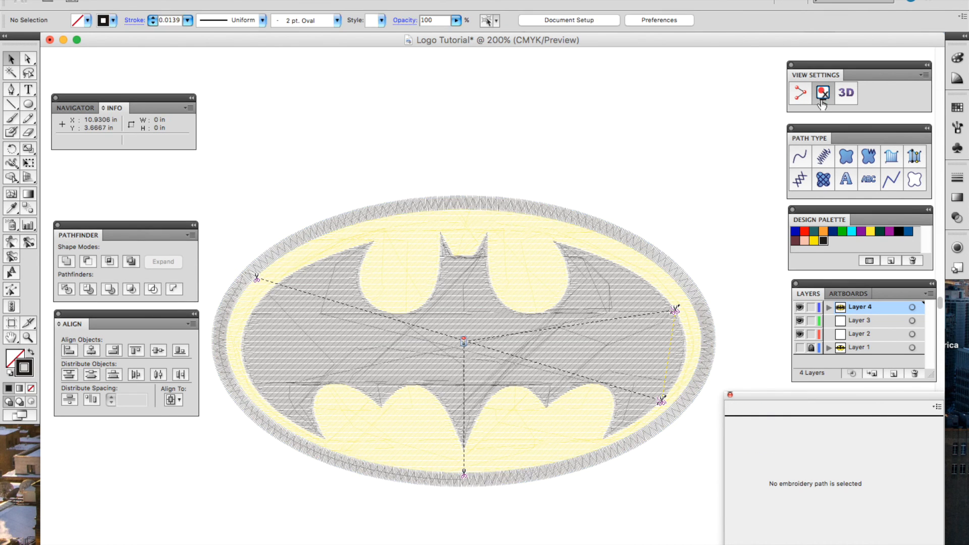
{"action": "left_click", "coordinate": [848, 99]}
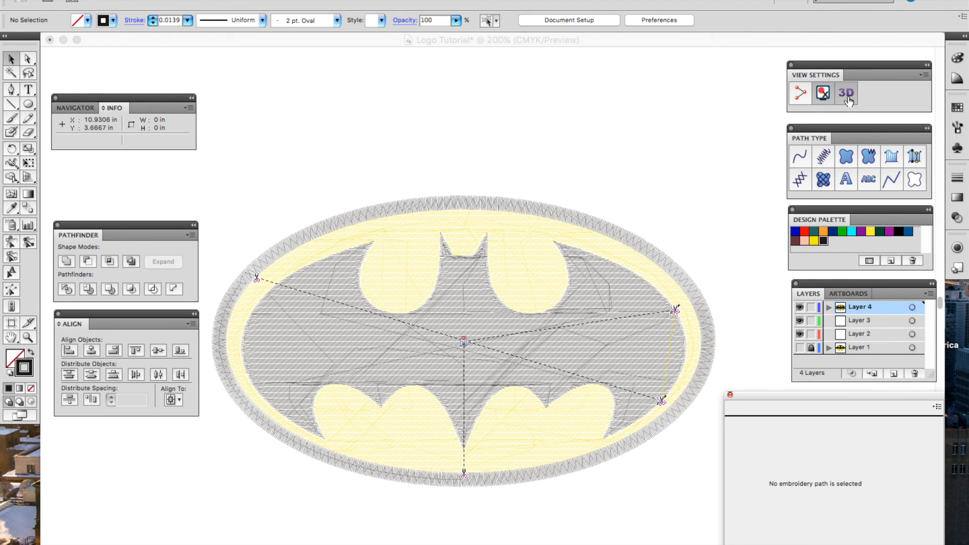